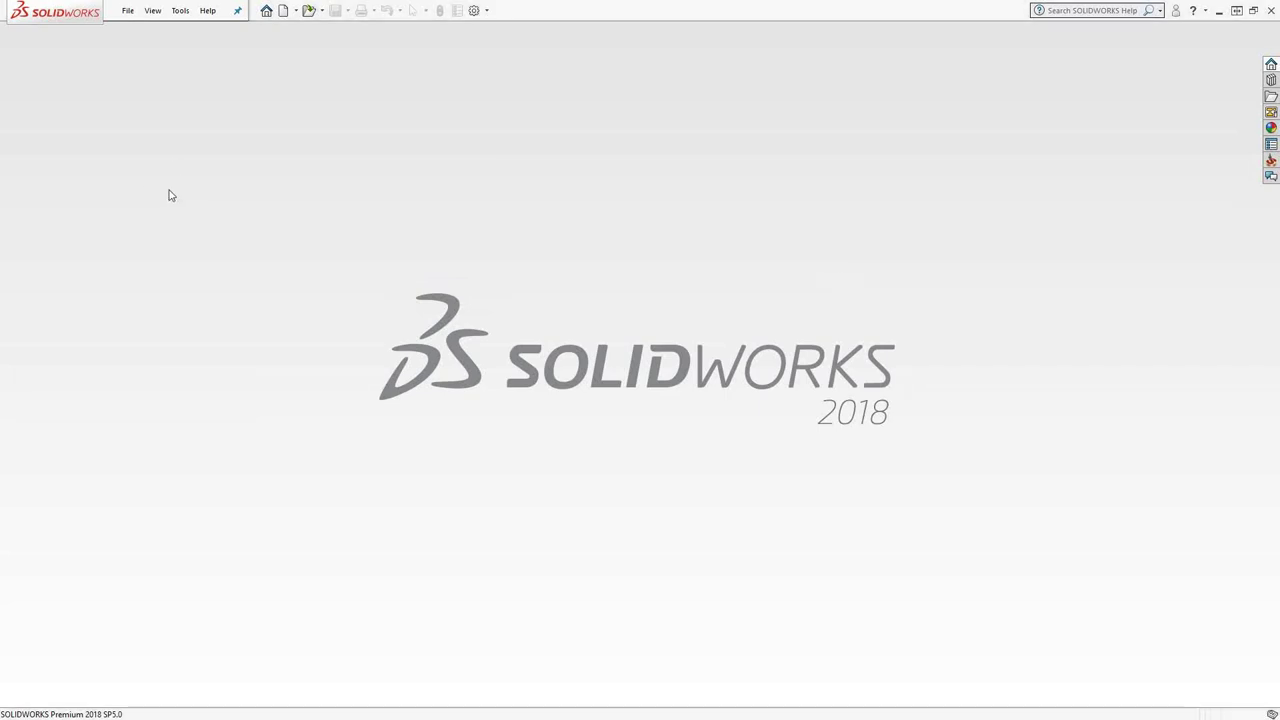
Create a new SolidCAM mill-turn tool library named Test, leaving the related machine empty
left_click(180, 10)
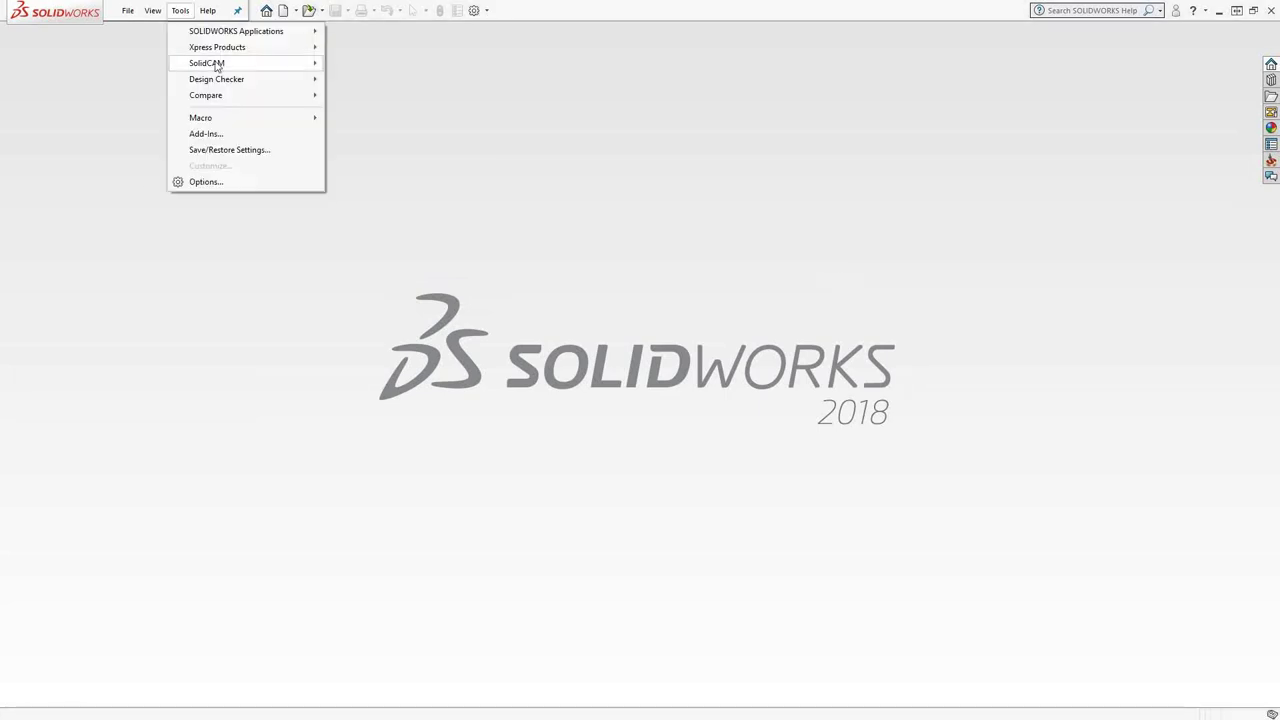
mouse_move(216, 66)
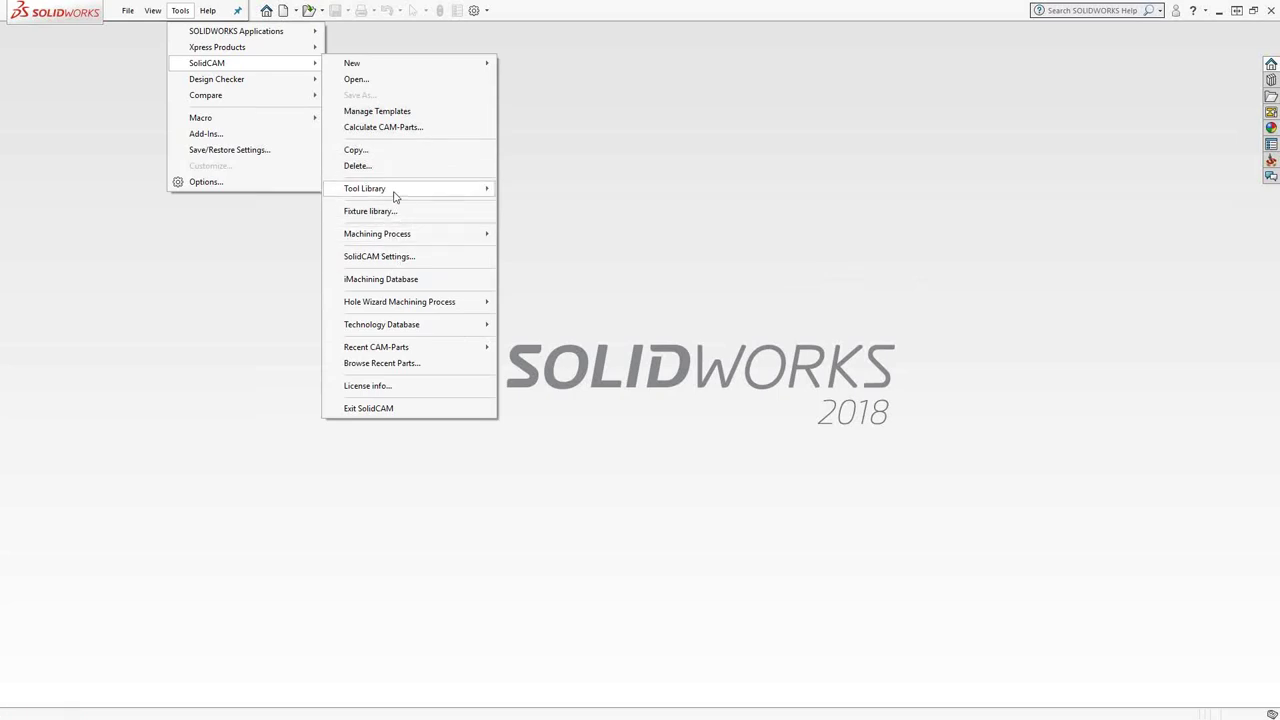
mouse_move(396, 197)
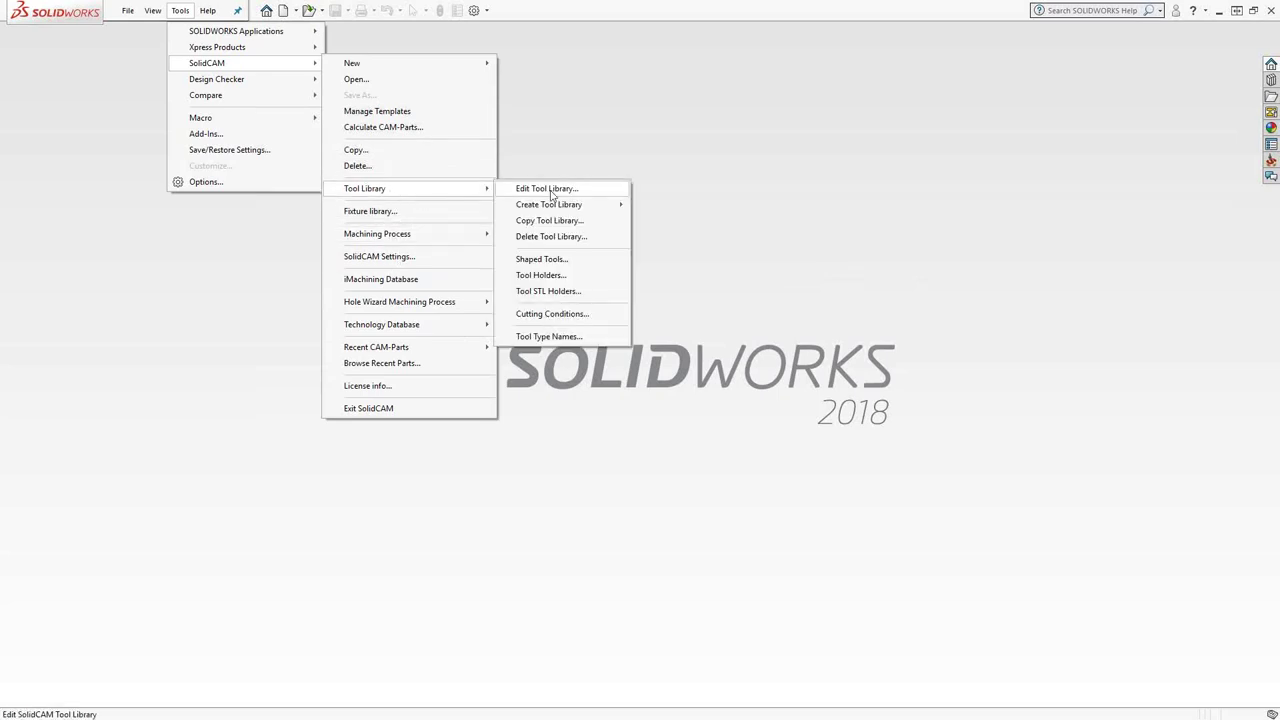
mouse_move(549, 207)
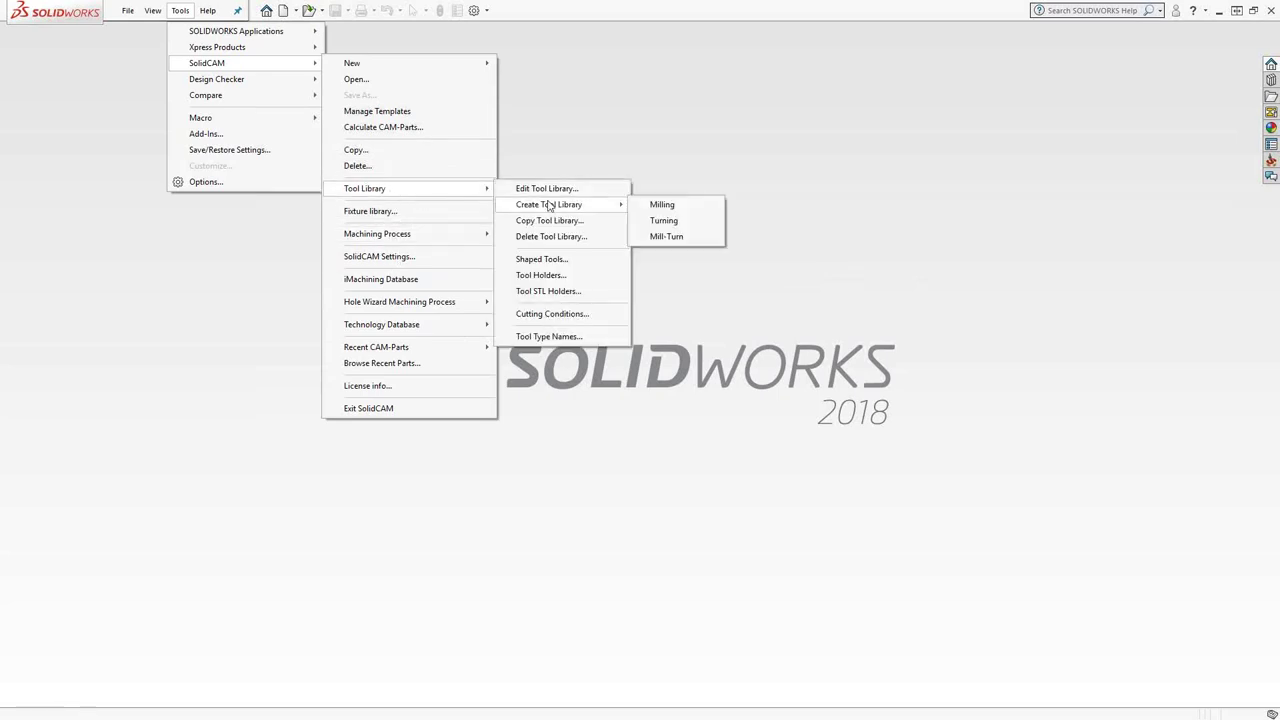
left_click(663, 238)
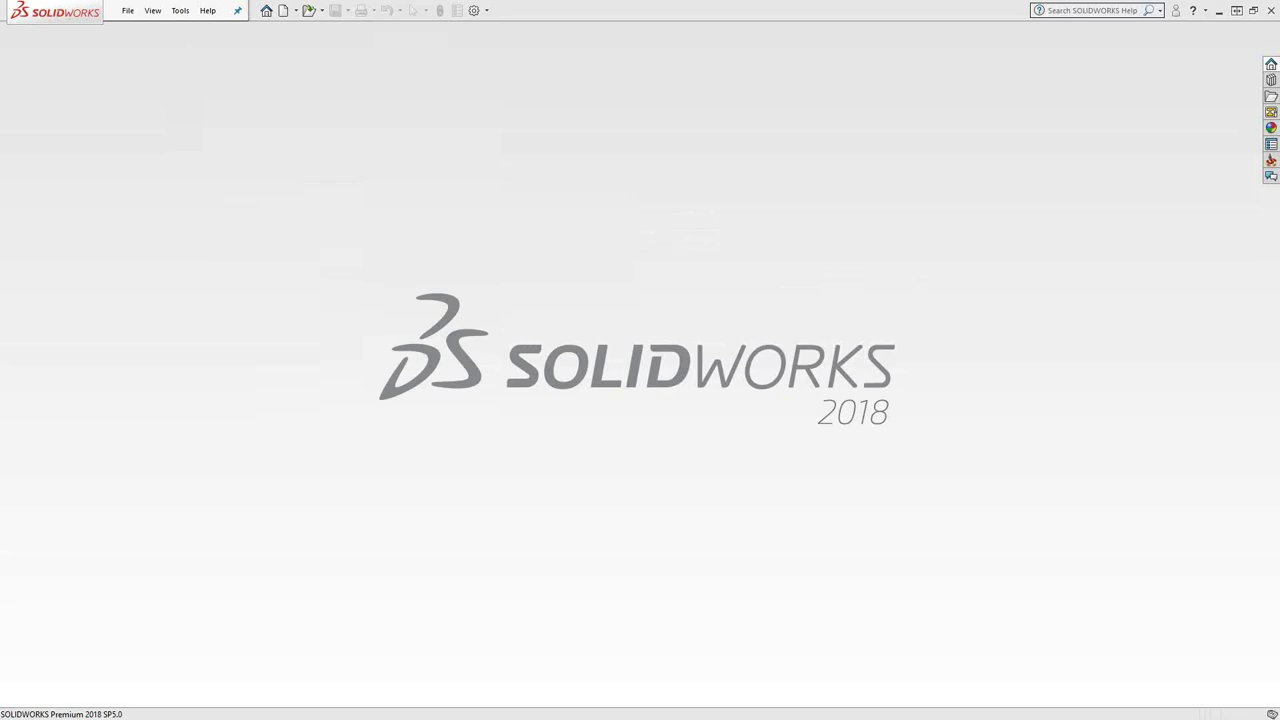
left_click_drag(686, 294, 511, 291)
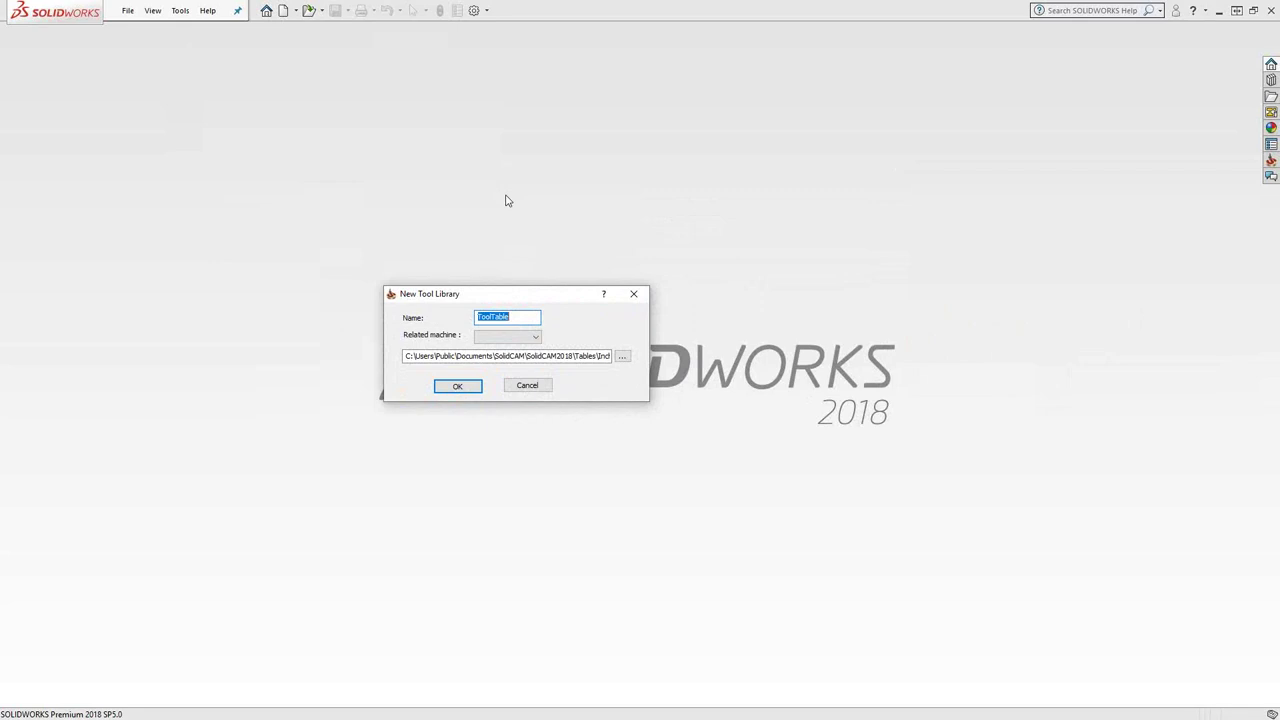
type("Test")
left_click(535, 337)
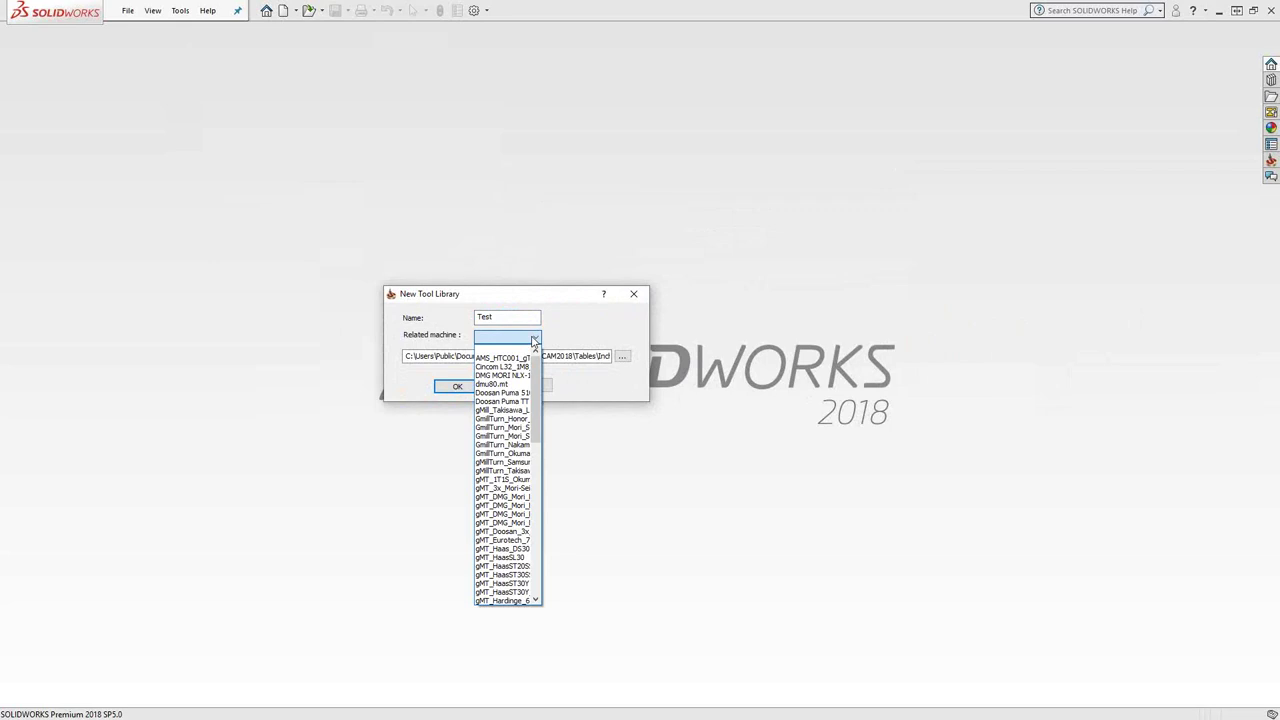
left_click(590, 329)
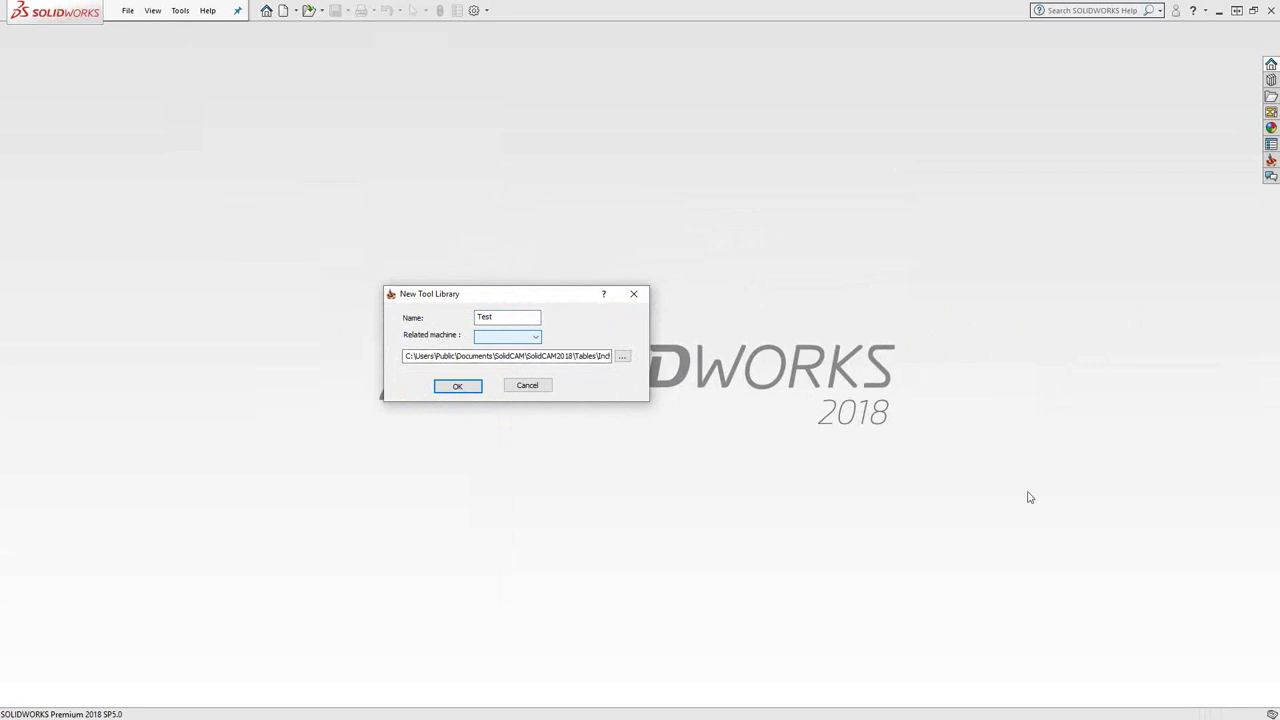
left_click(457, 386)
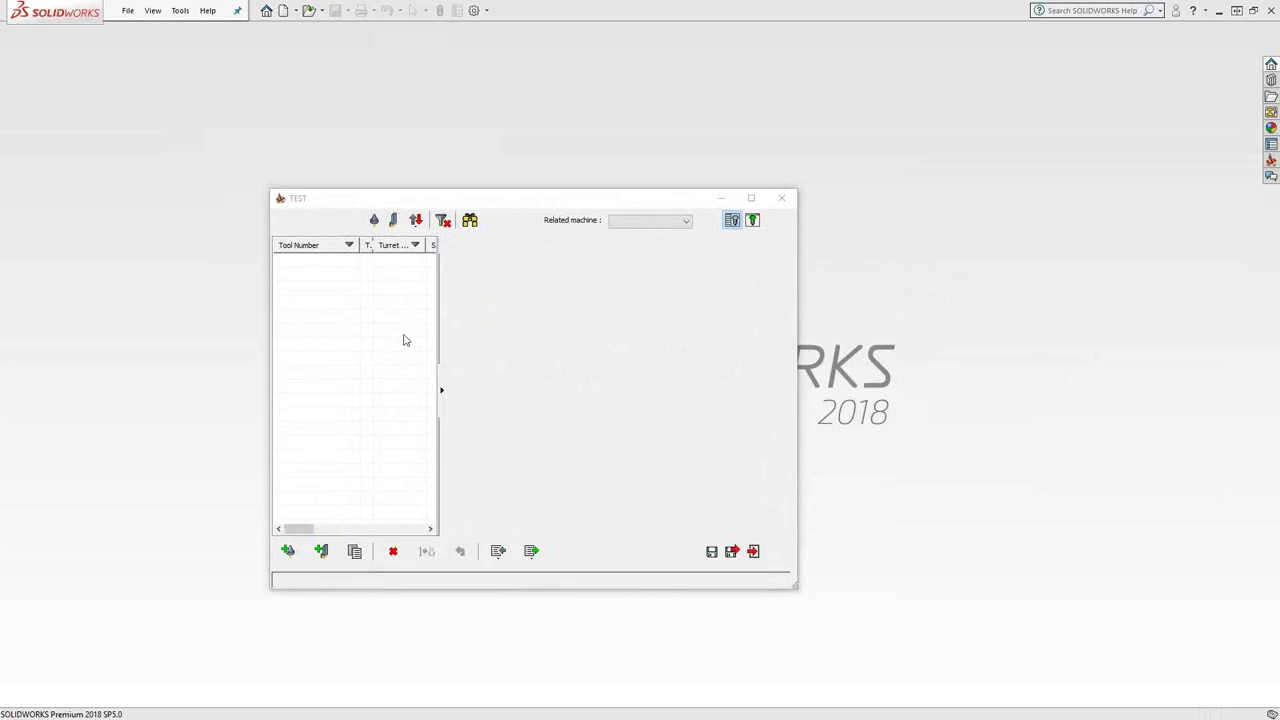
Add an end mill from the milling tool types to the Test library
left_click_drag(418, 203, 498, 200)
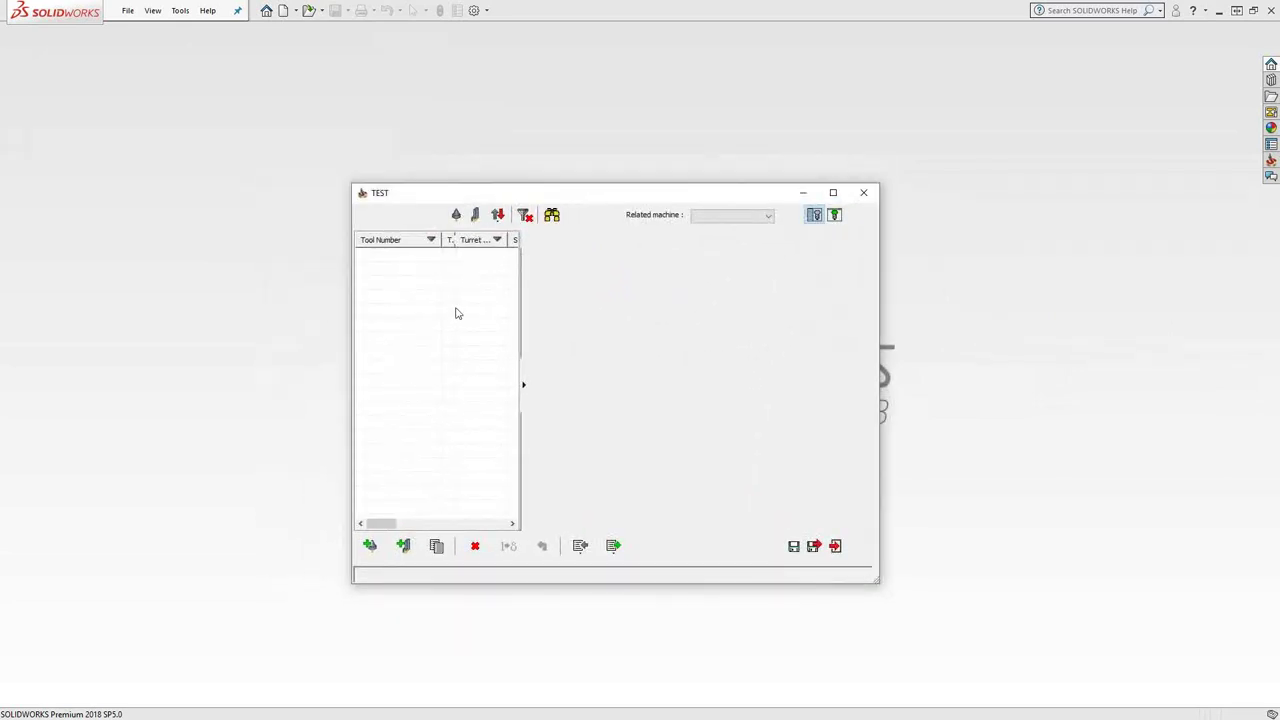
left_click(369, 545)
scroll(612, 341, "down", 3)
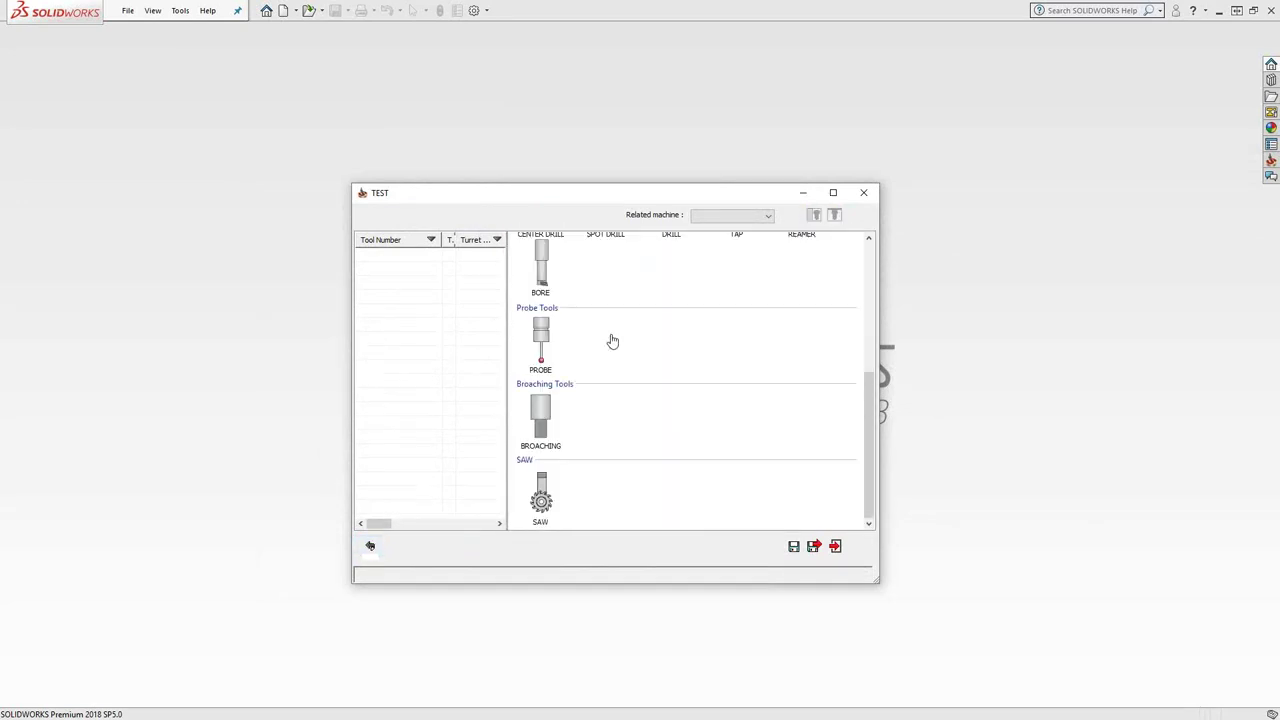
scroll(612, 341, "up", 5)
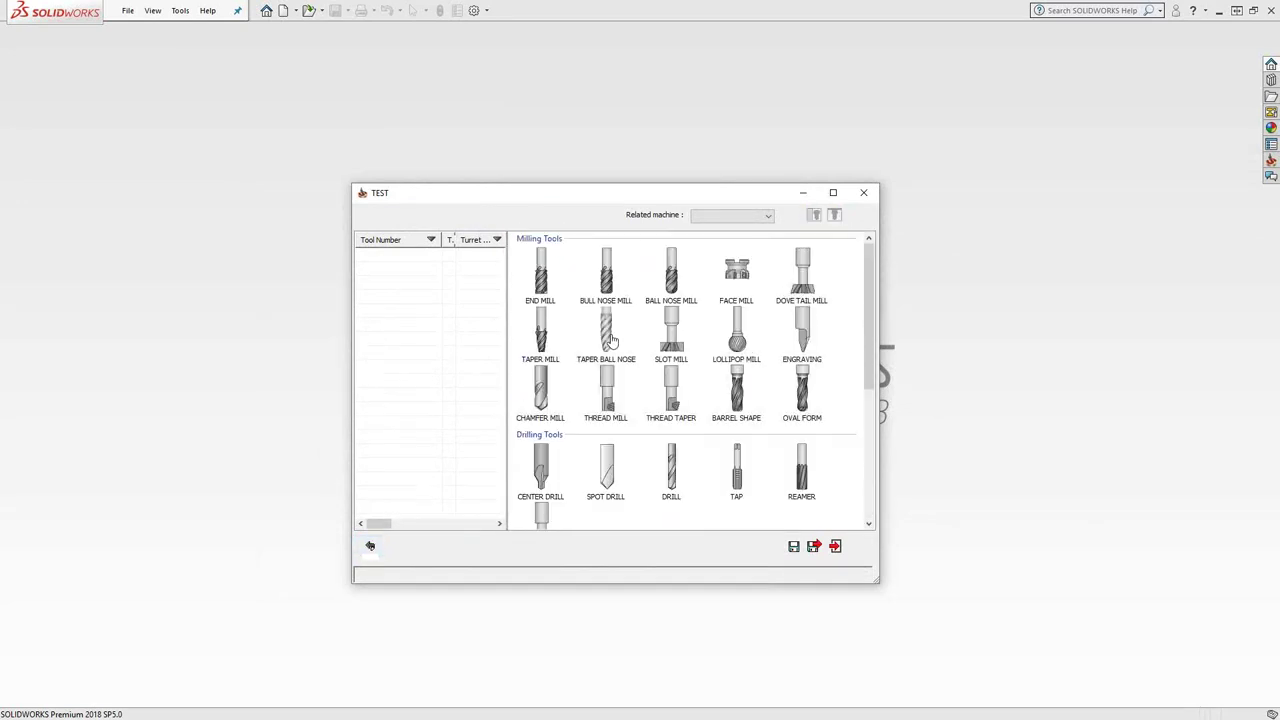
left_click(539, 276)
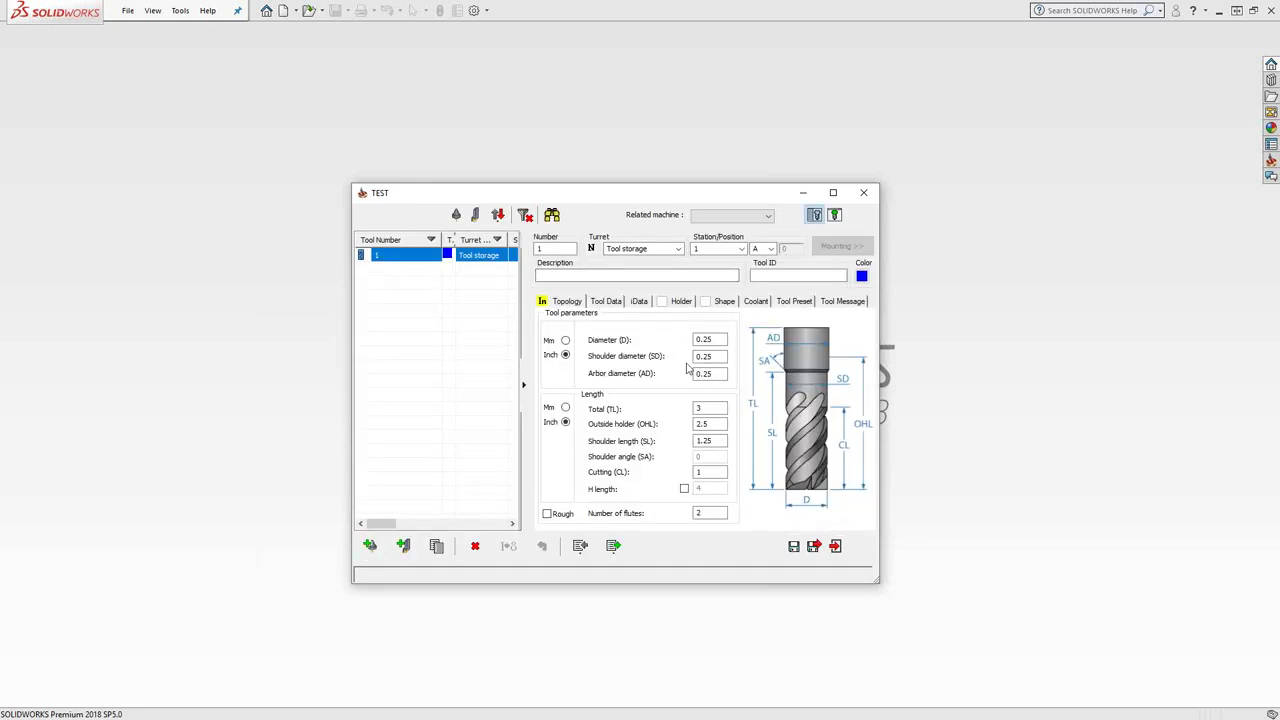
Review the end mill's diameter, length and flute parameters, plus its default feed and spin data
left_click(691, 378)
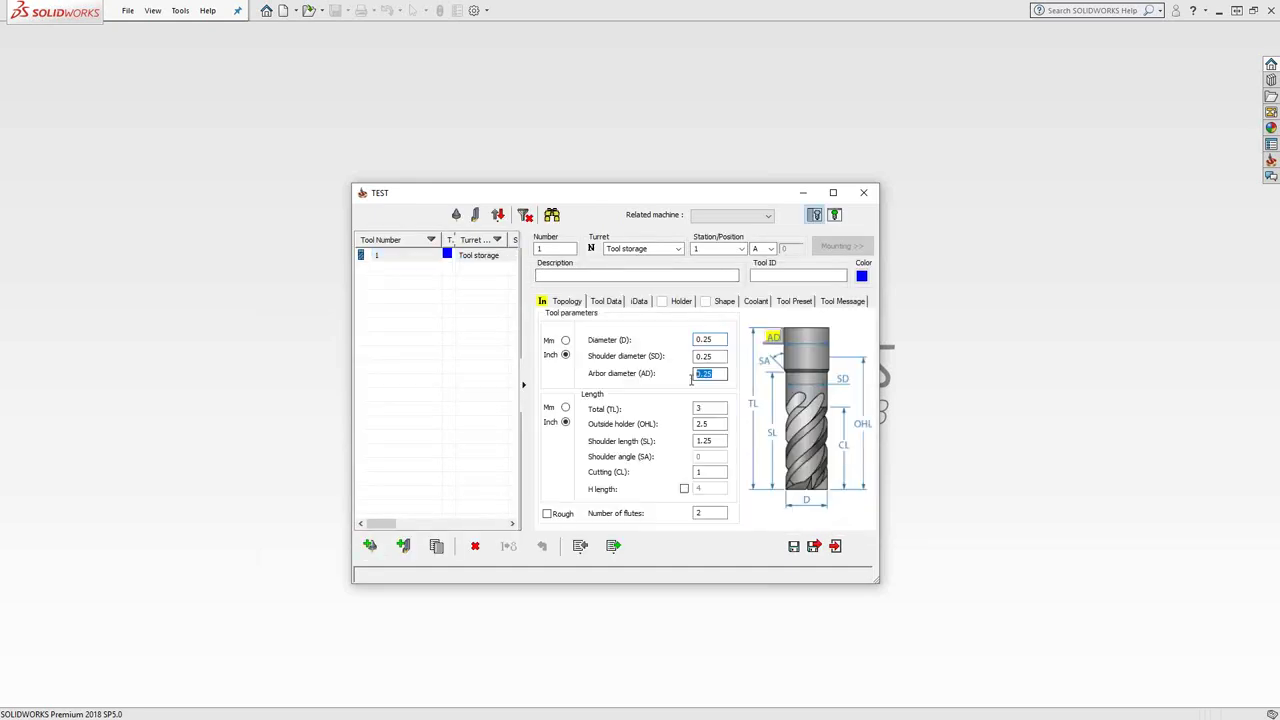
left_click(698, 408)
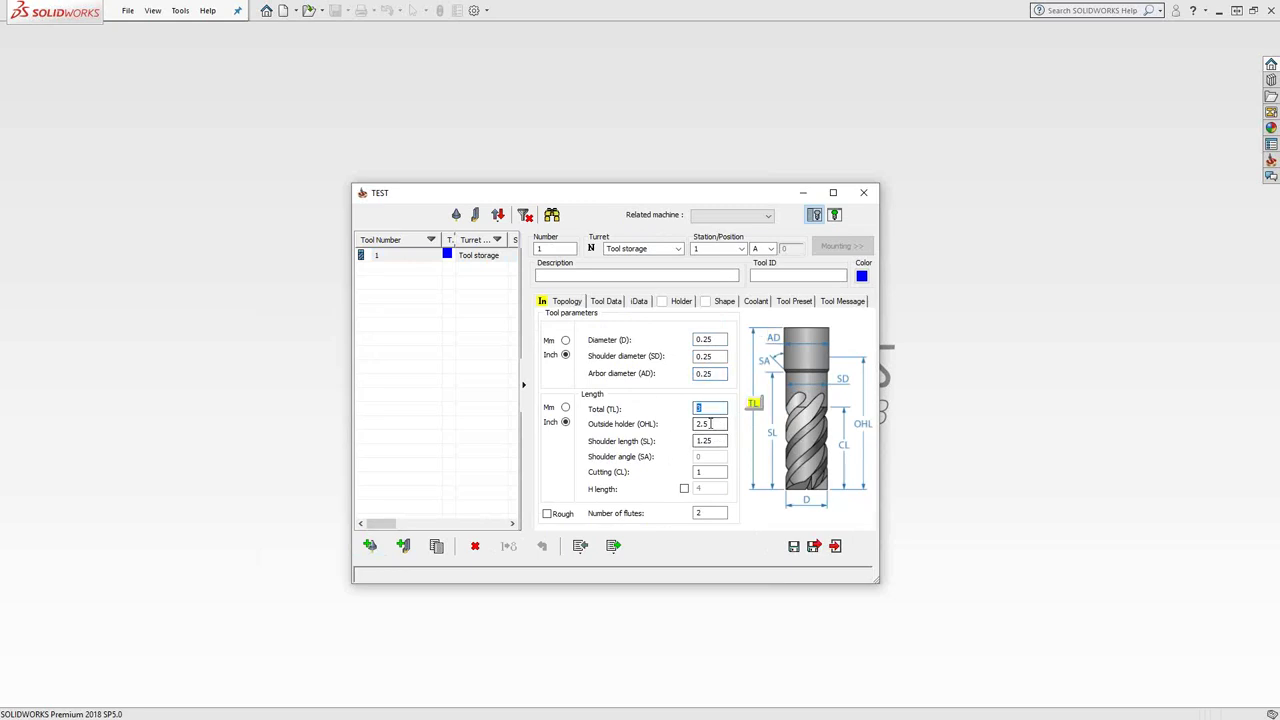
left_click(710, 424)
left_click(705, 512)
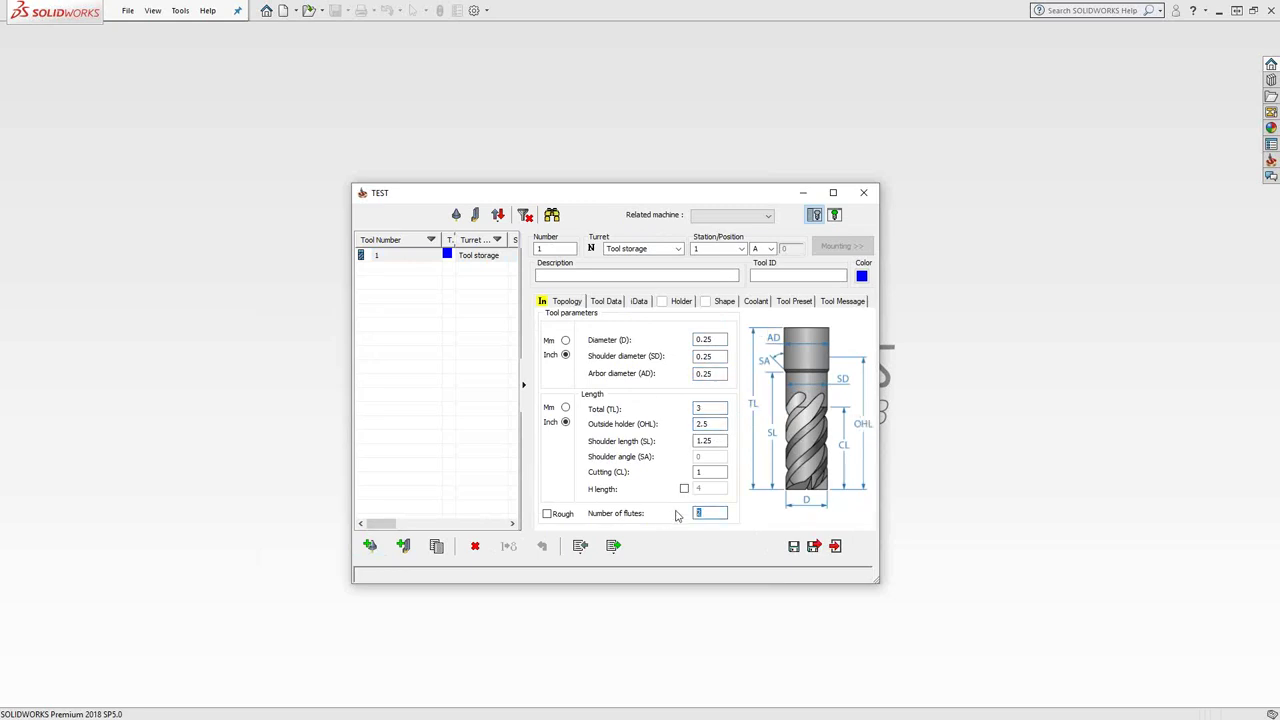
left_click(697, 472)
left_click(605, 302)
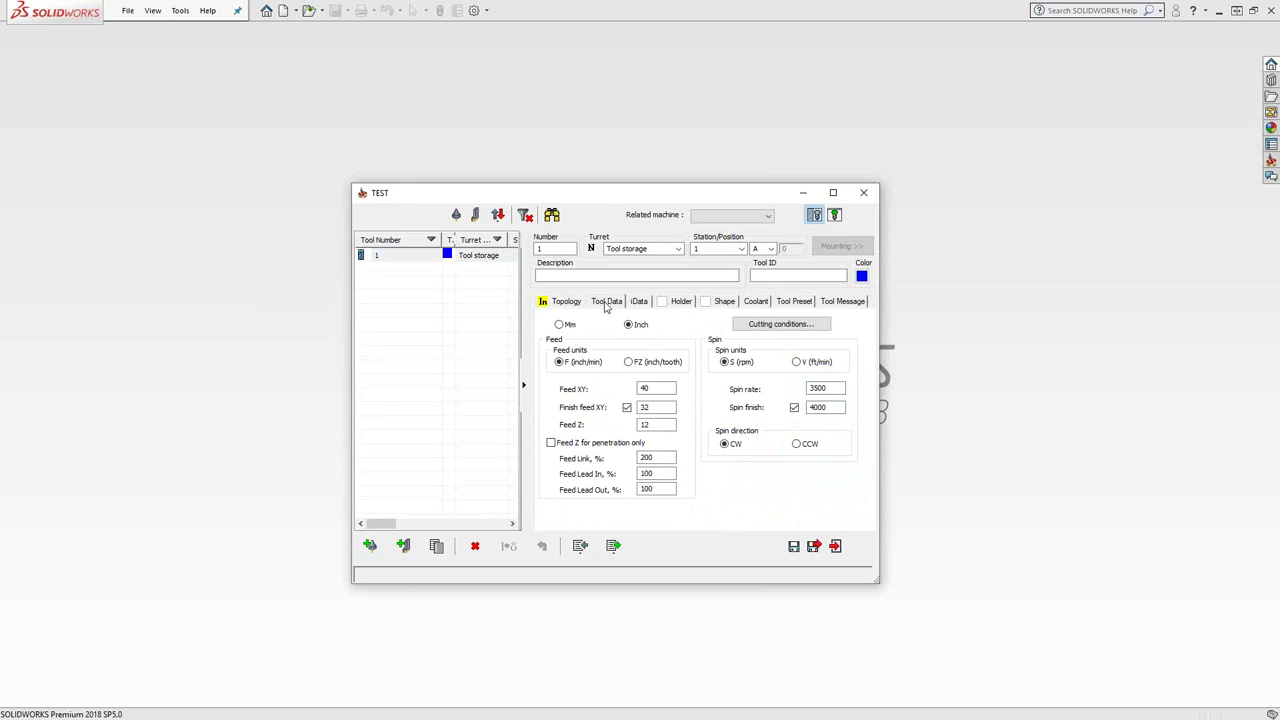
left_click(655, 388)
double_click(655, 388)
Assign the 2.25" Long holder from the global 1/4" Endmill group to the end mill and preview the assembled tool
left_click(663, 305)
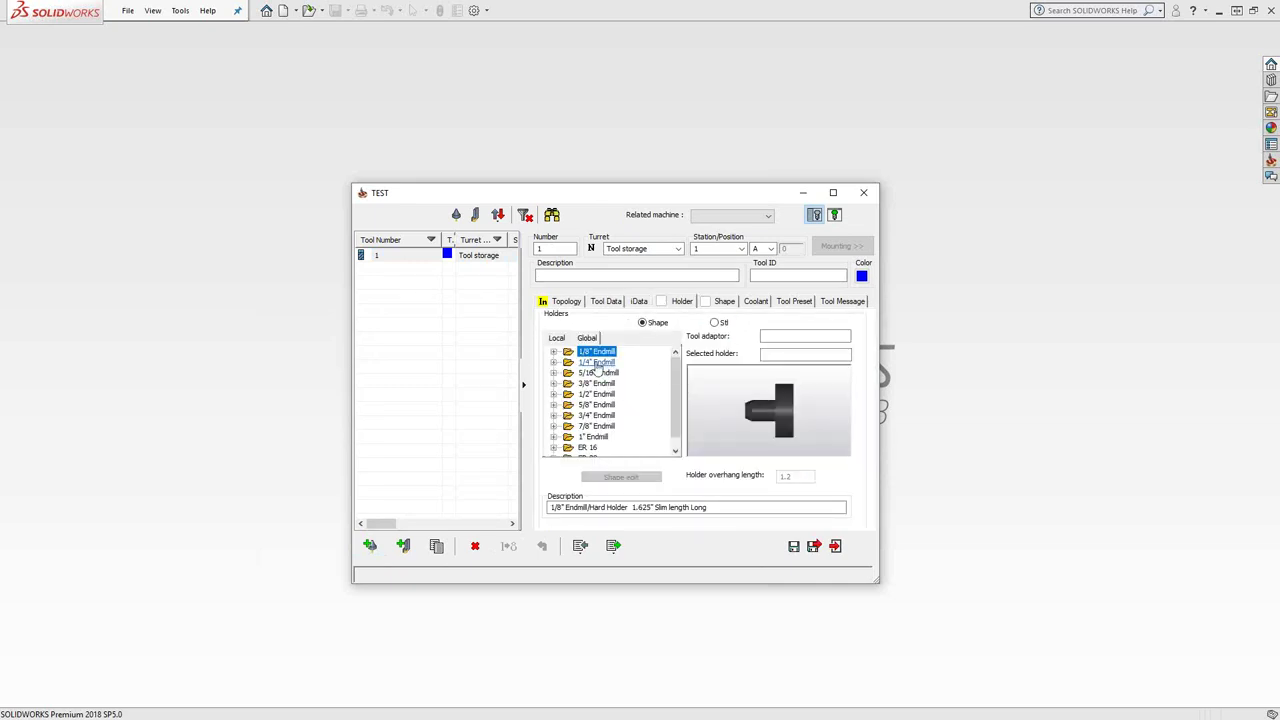
left_click(554, 362)
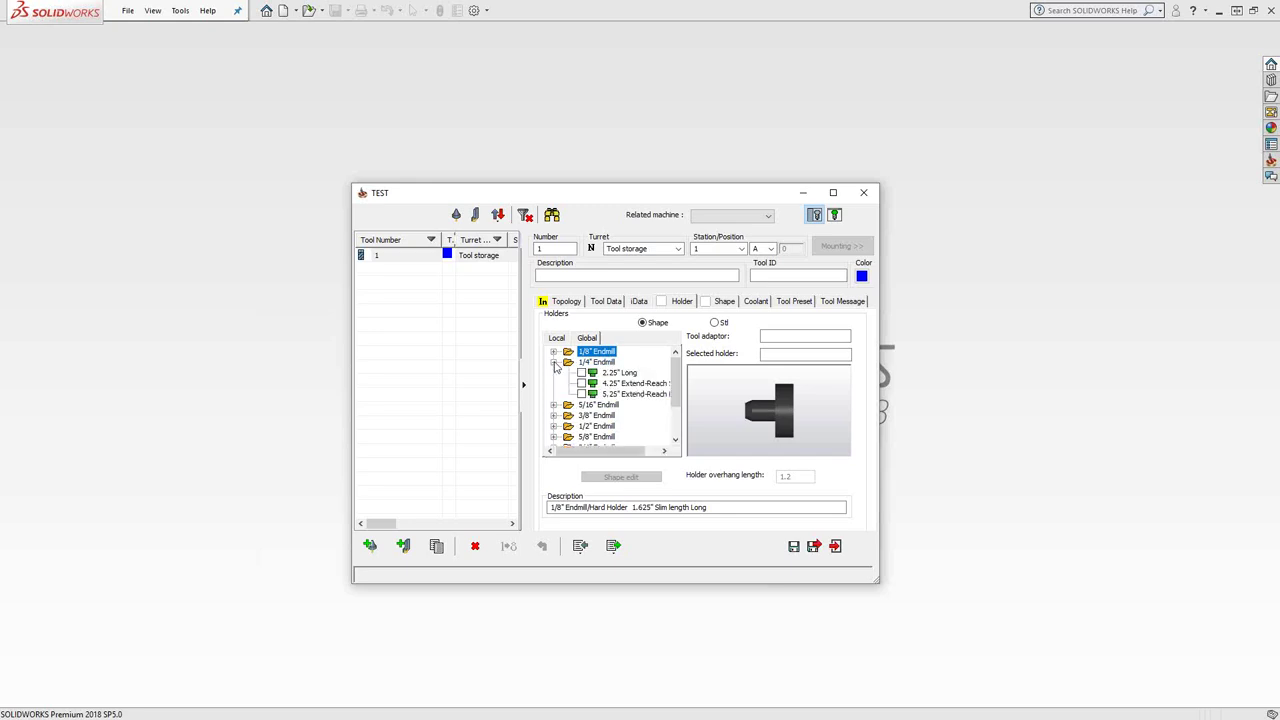
left_click(581, 372)
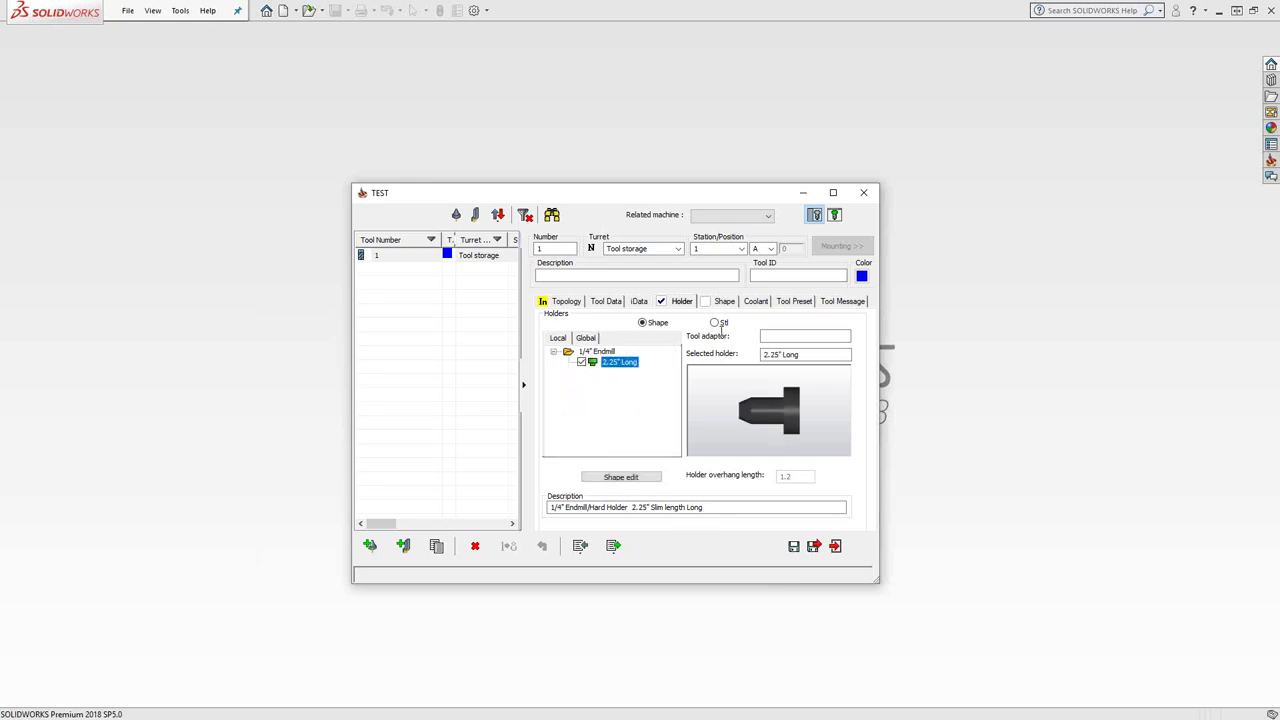
left_click(835, 215)
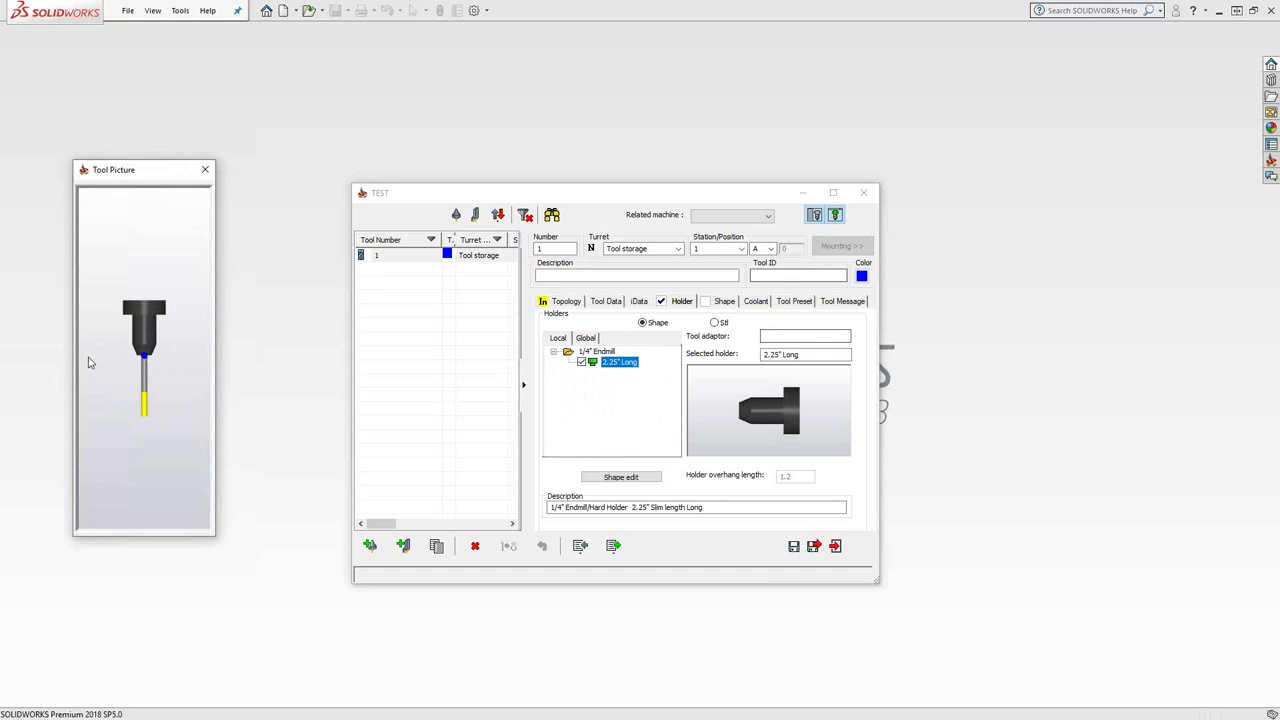
scroll(163, 357, "up", 5)
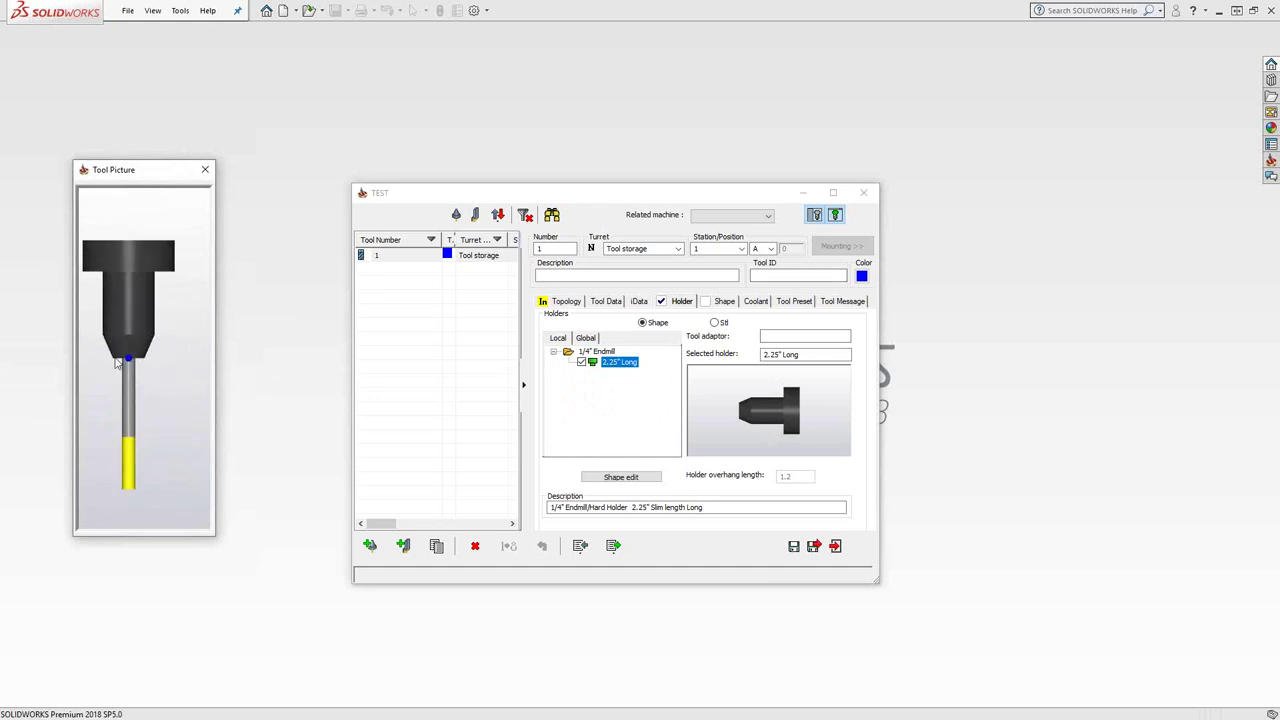
Set the end mill's outside holder length to 1.5 inch, check it in the tool preview and close the preview
left_click(556, 305)
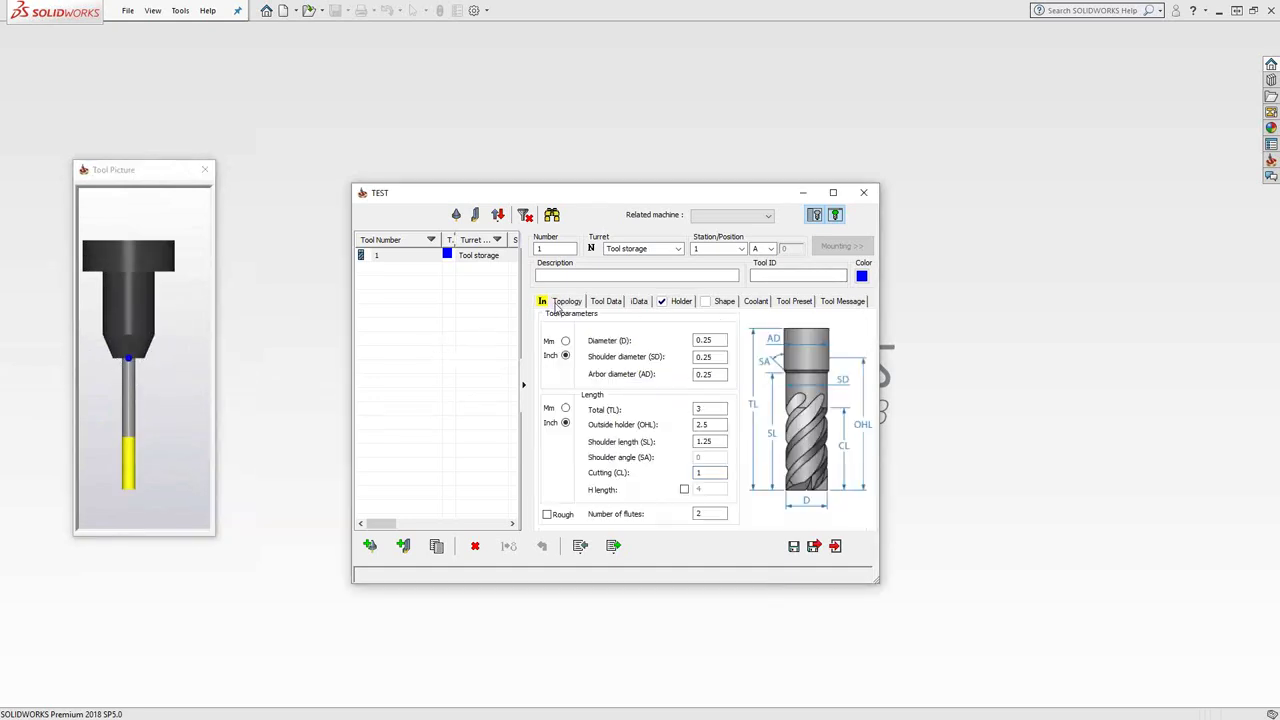
left_click(160, 450)
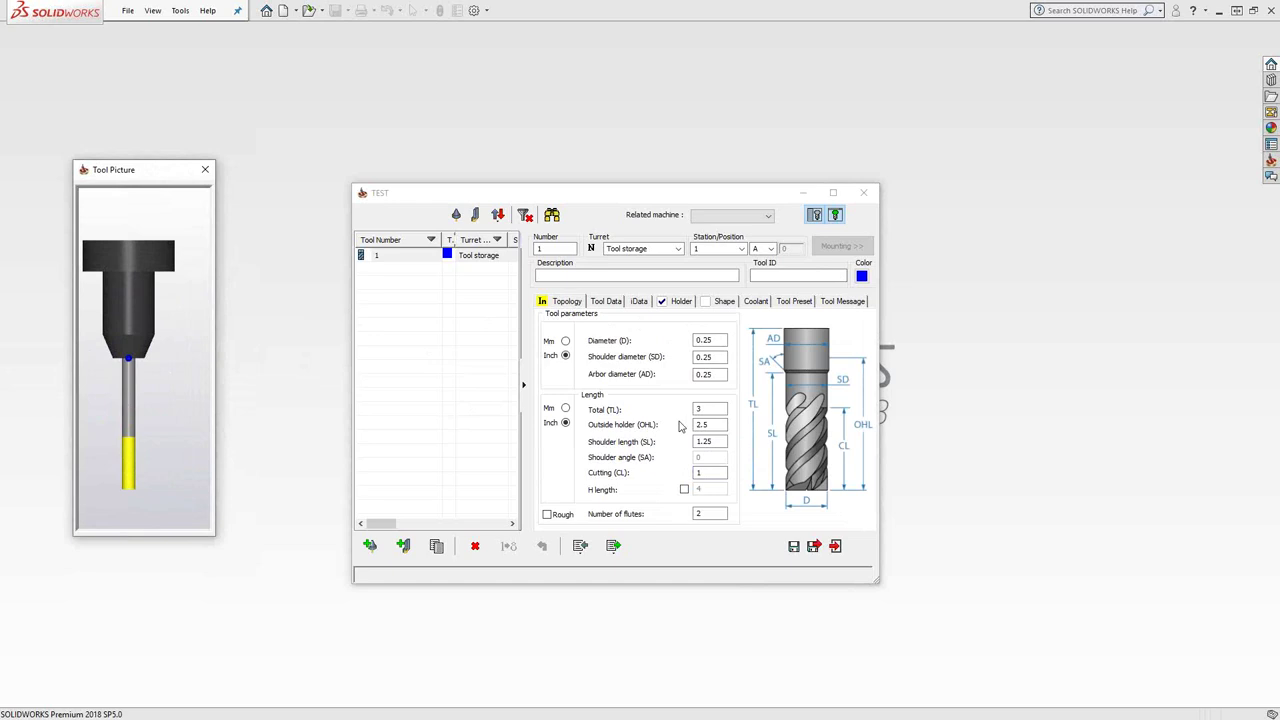
left_click(712, 425)
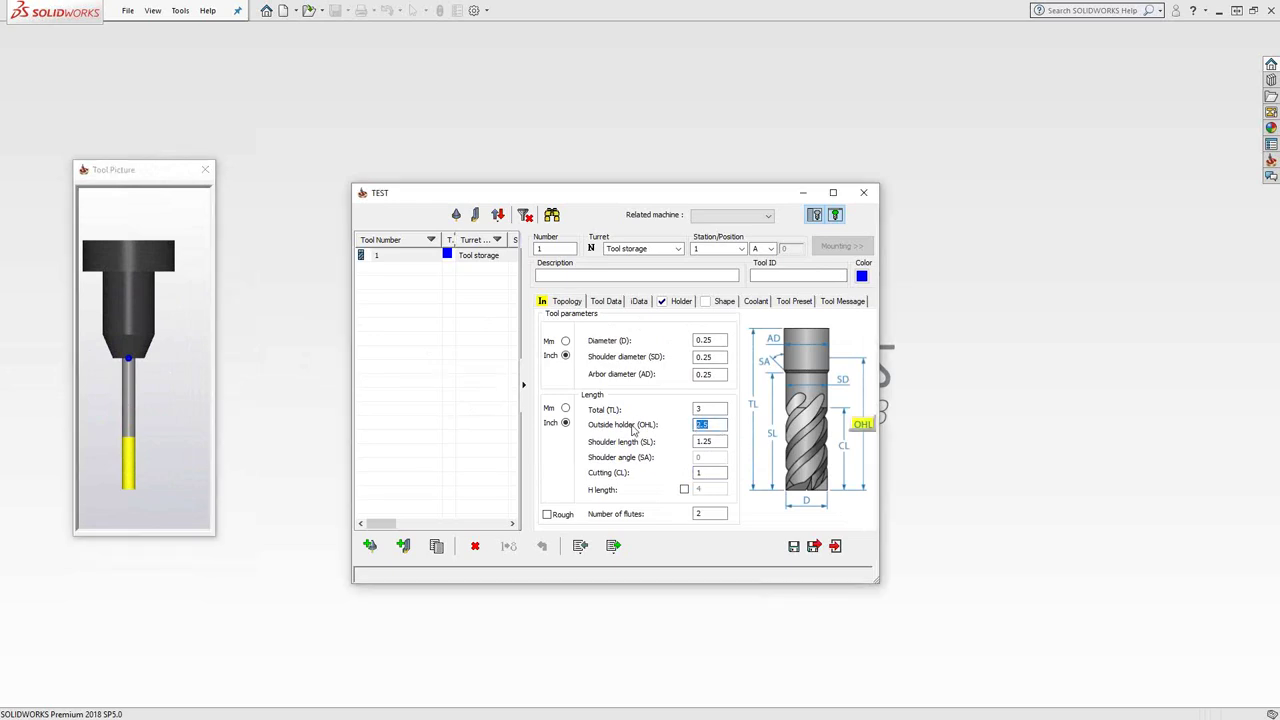
type("1.5")
left_click(709, 471)
left_click(148, 376)
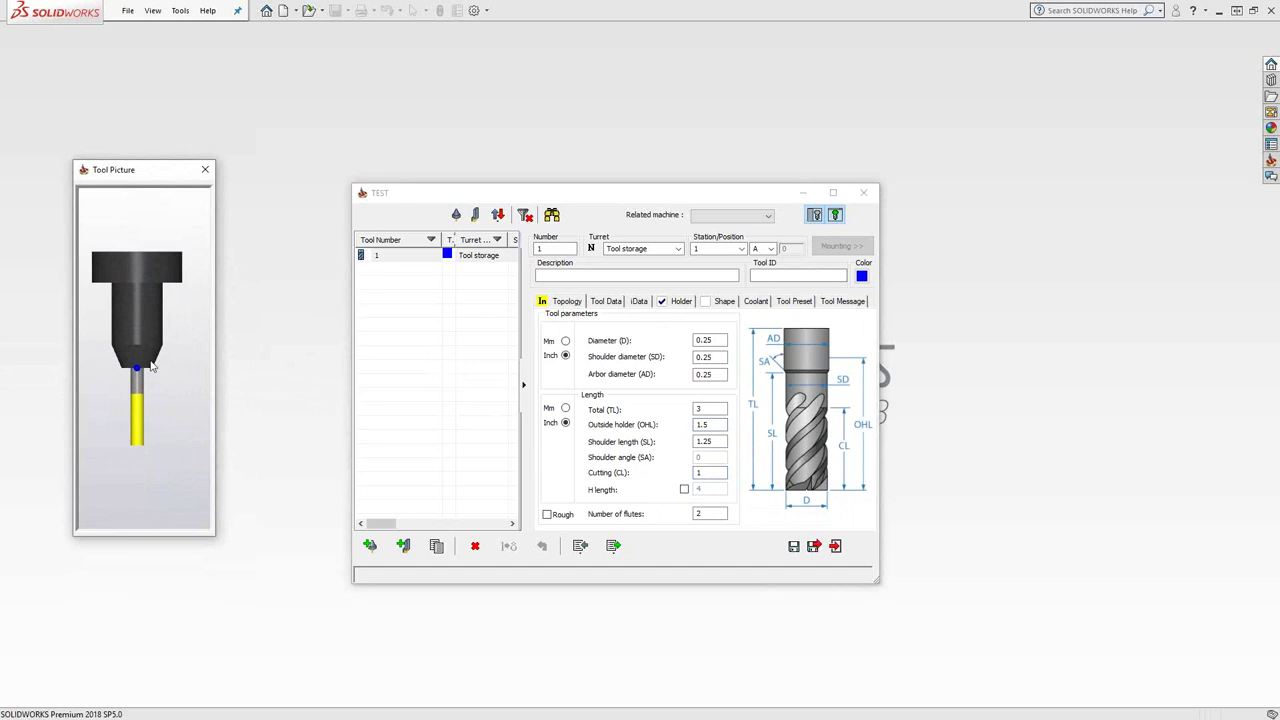
left_click(205, 169)
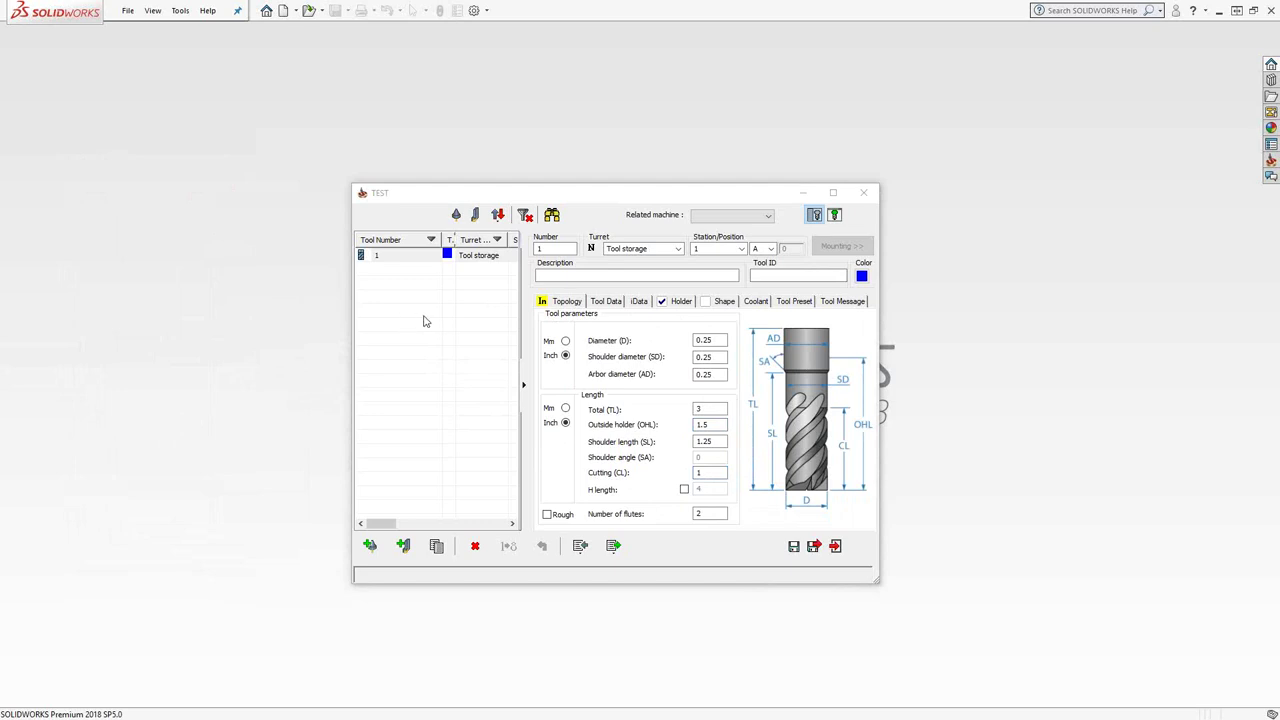
Show only turning tools in the library and add a composite external turning tool
left_click(476, 216)
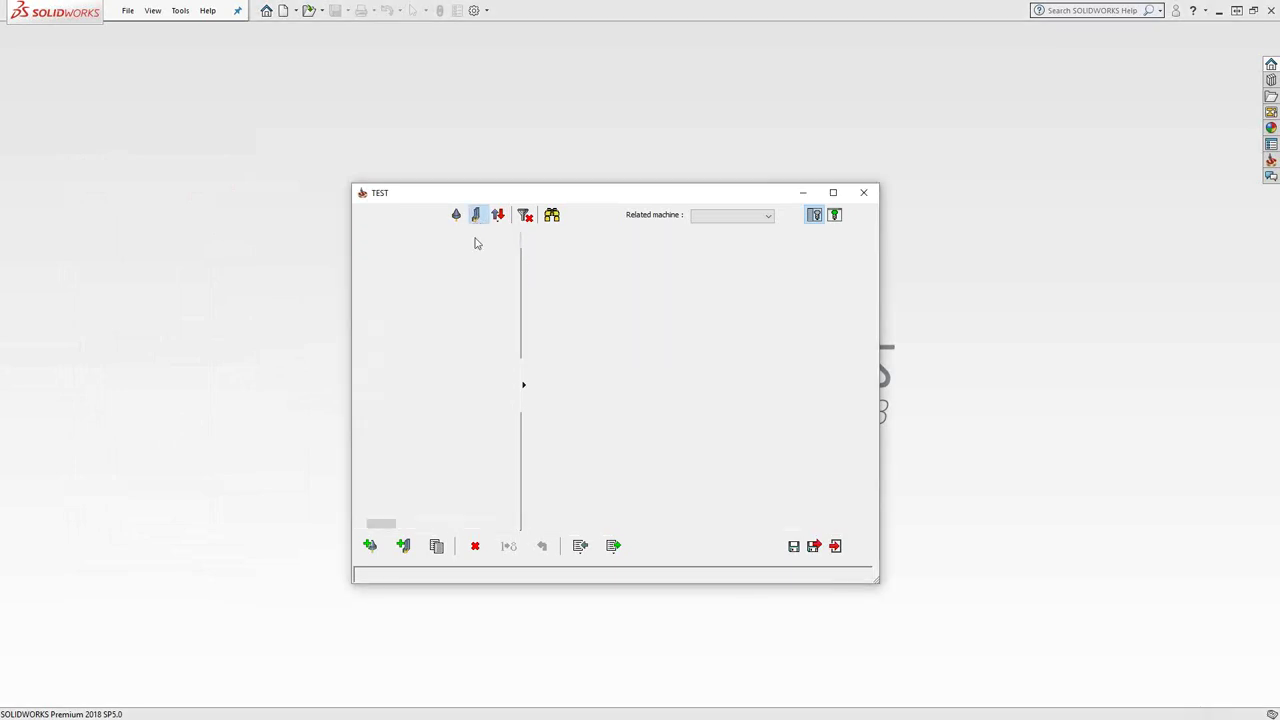
left_click(404, 546)
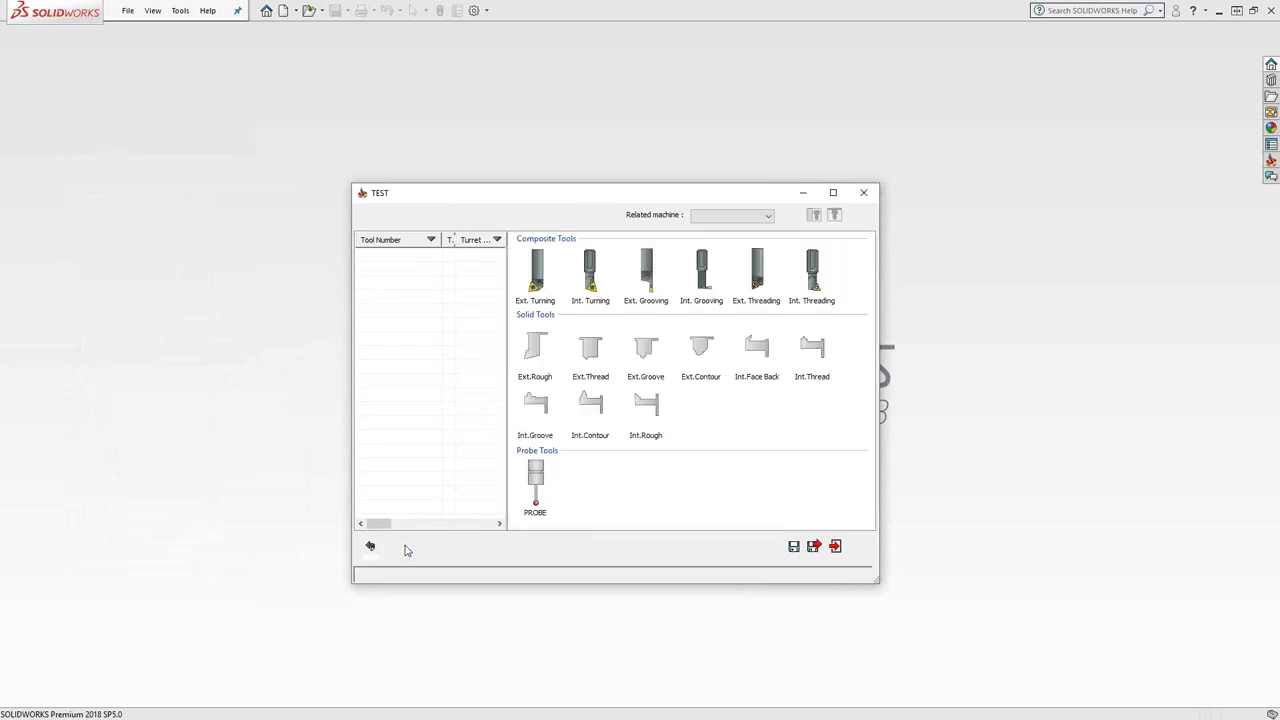
left_click(538, 283)
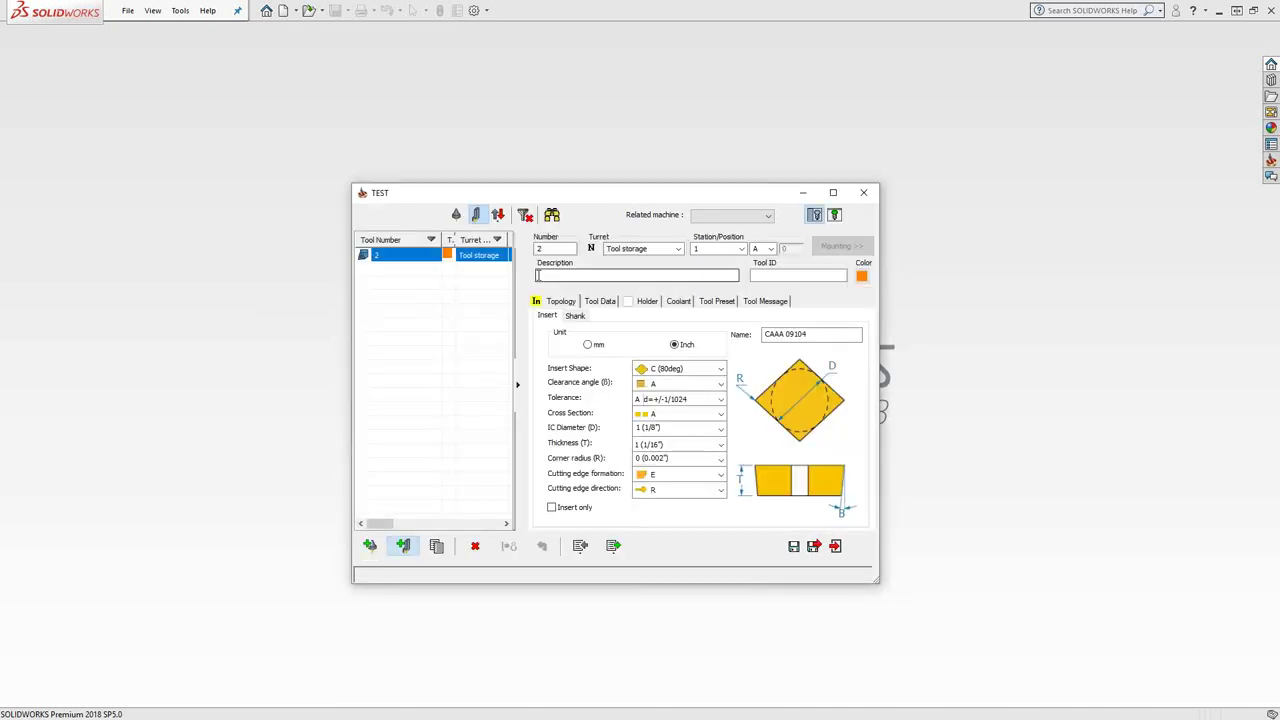
Set the turning insert's clearance angle to N, its tolerance class to M and its cross section to G
left_click_drag(811, 334, 713, 341)
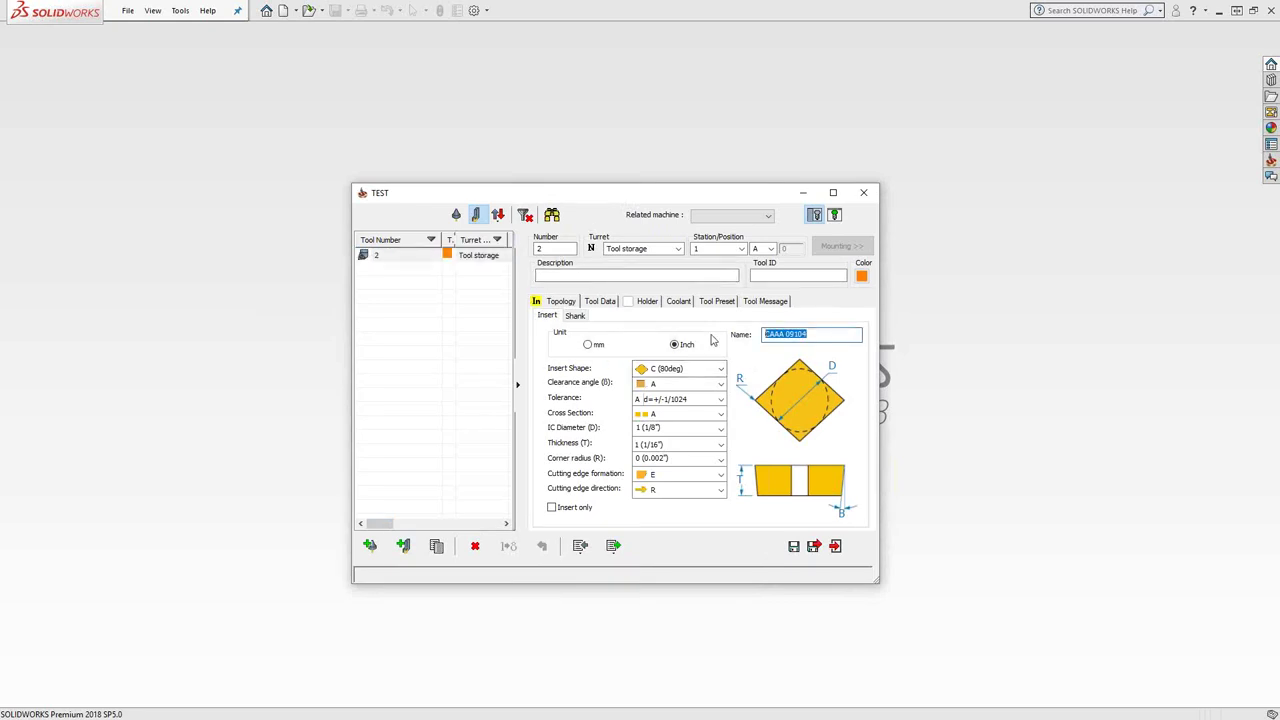
left_click(720, 384)
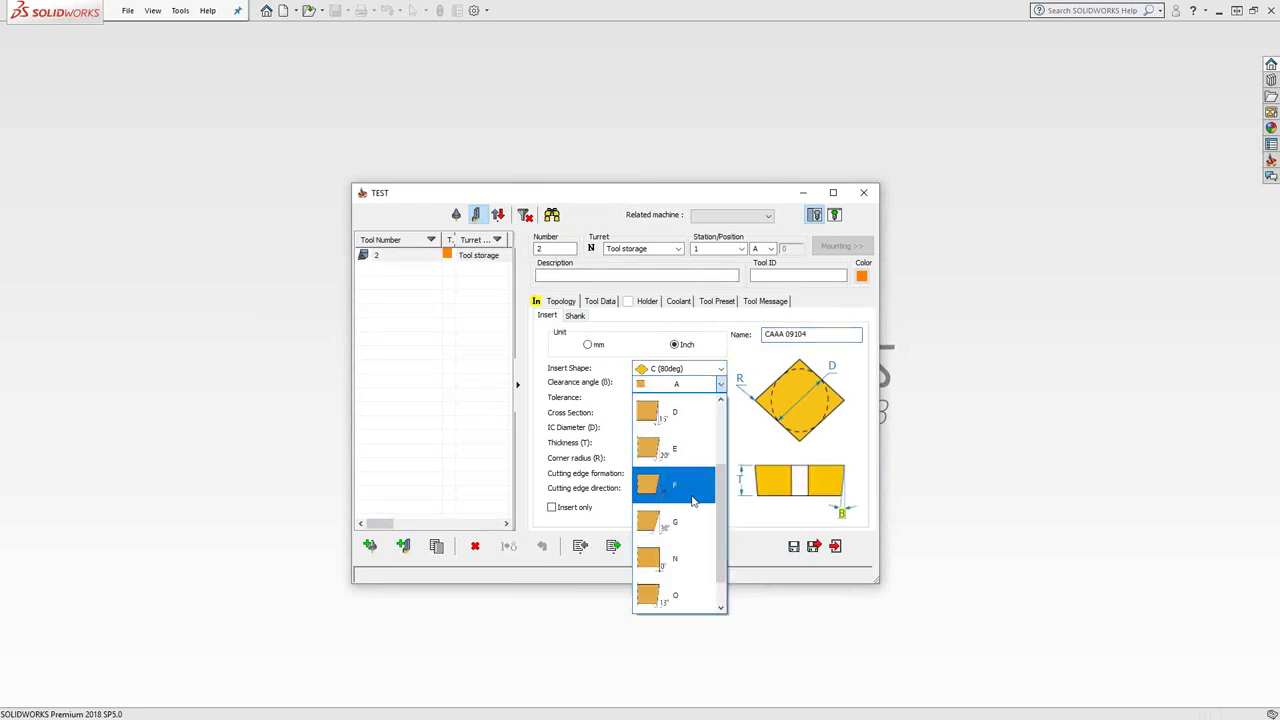
left_click(675, 558)
left_click(721, 399)
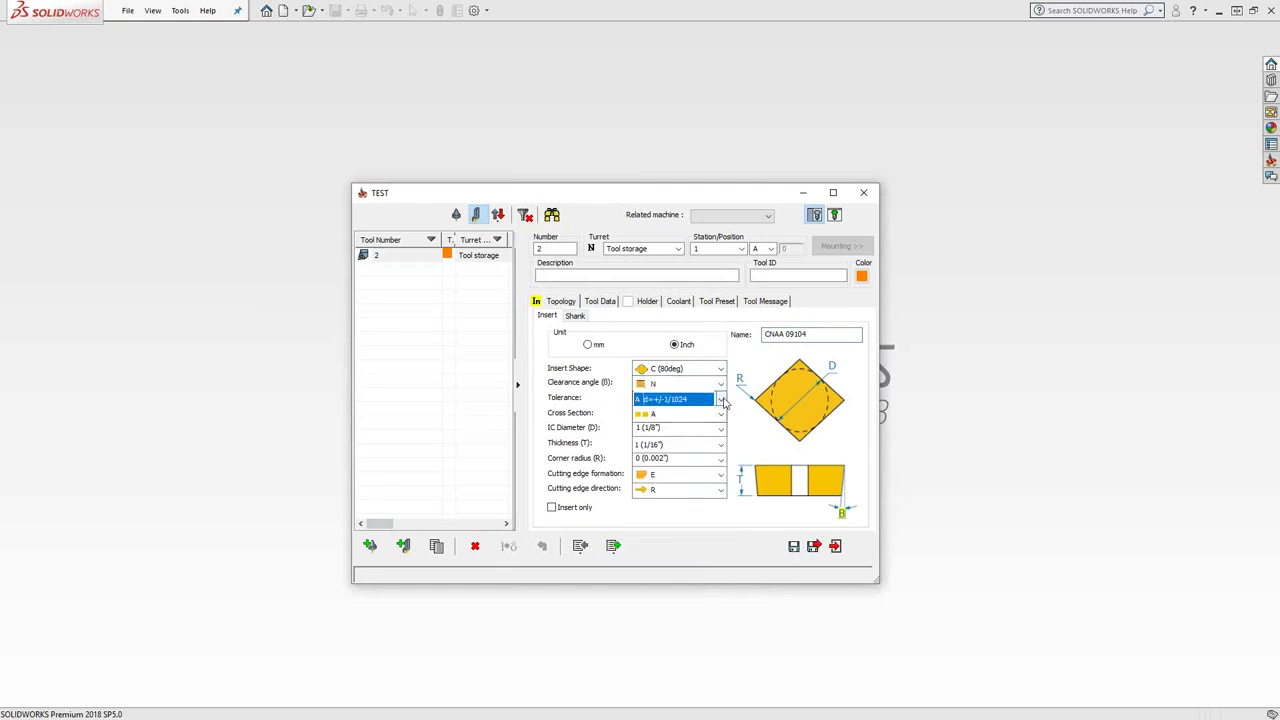
left_click(721, 399)
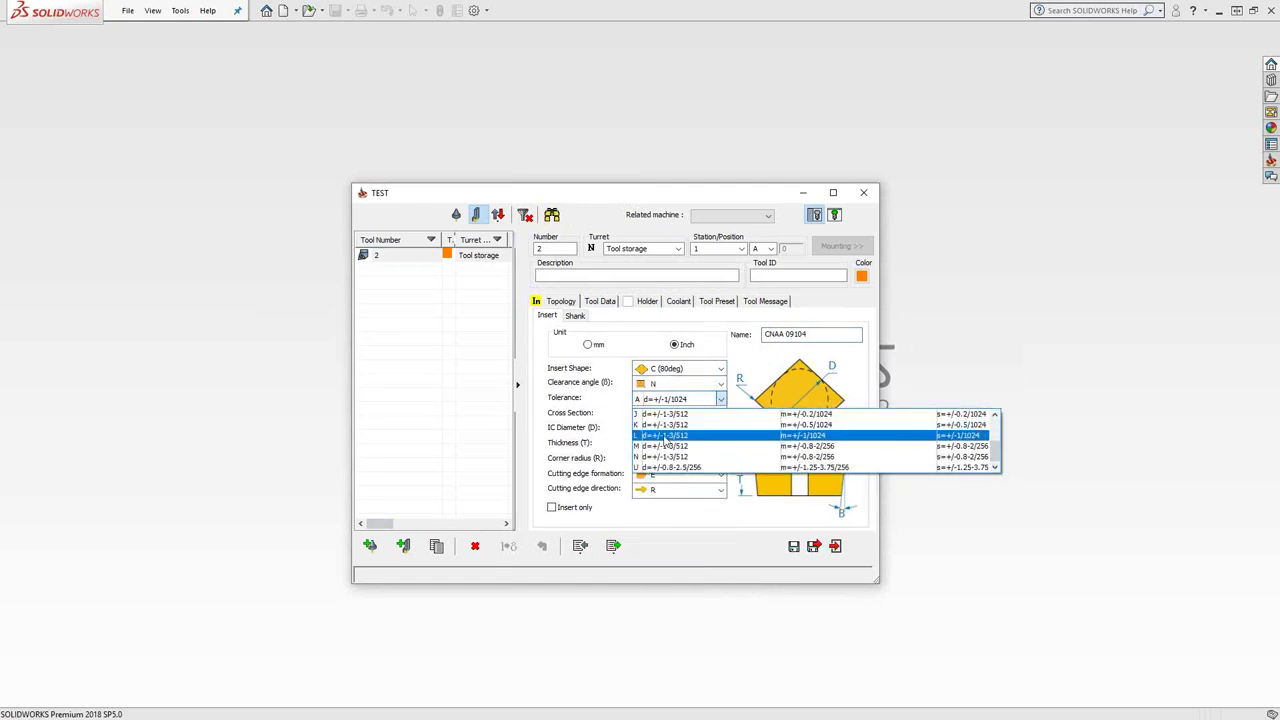
left_click(665, 446)
left_click(720, 413)
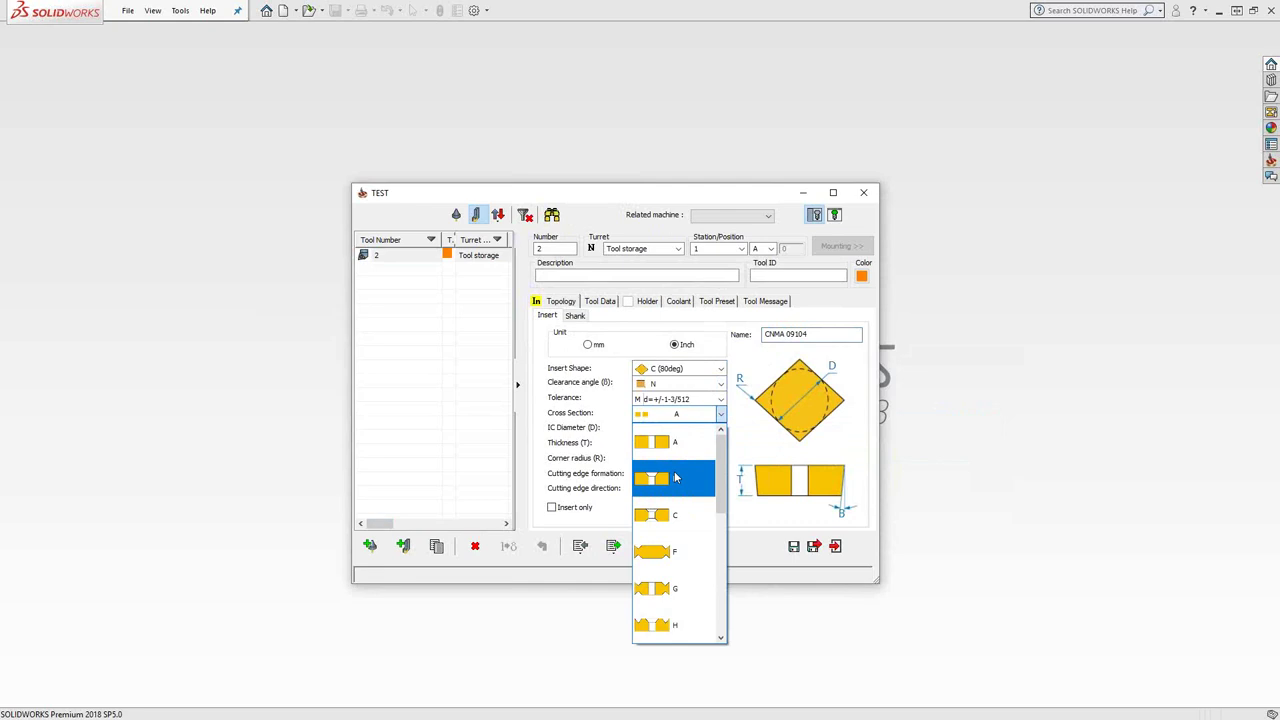
left_click(664, 587)
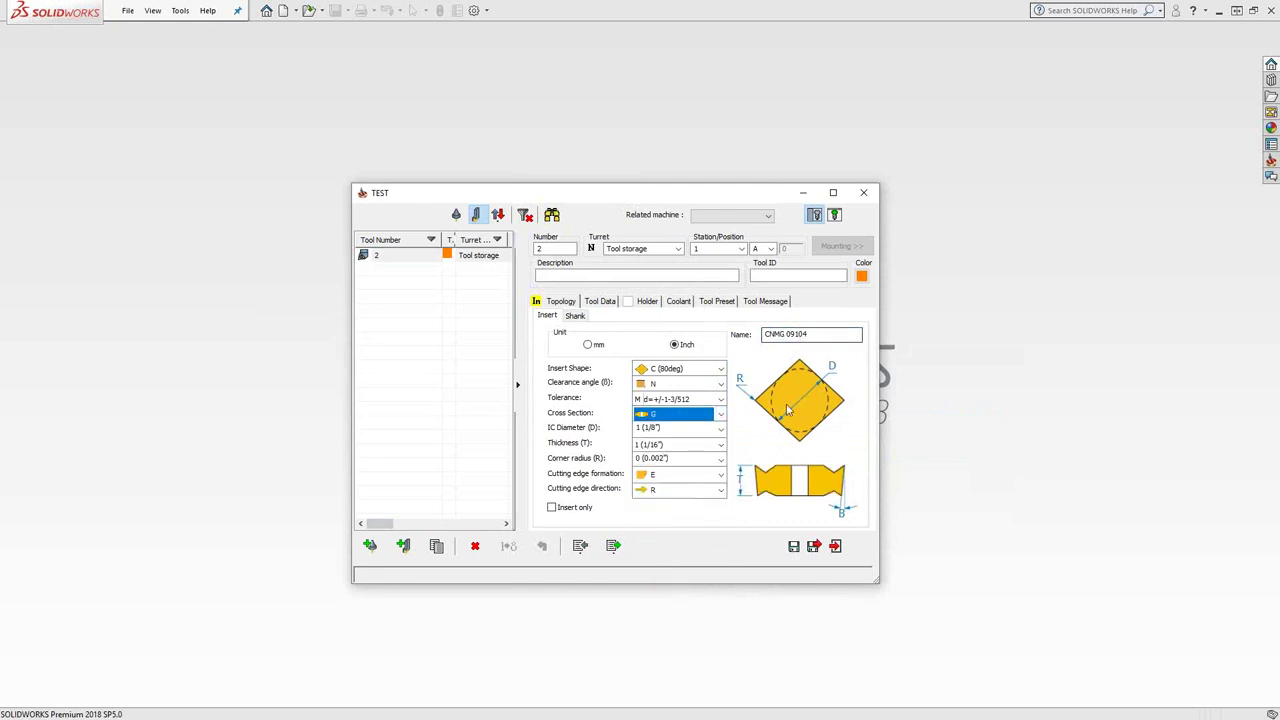
Set the insert's IC diameter to 4 (1/2"), thickness to 3 (3/16") and corner radius to 2 (1/32")
left_click(720, 428)
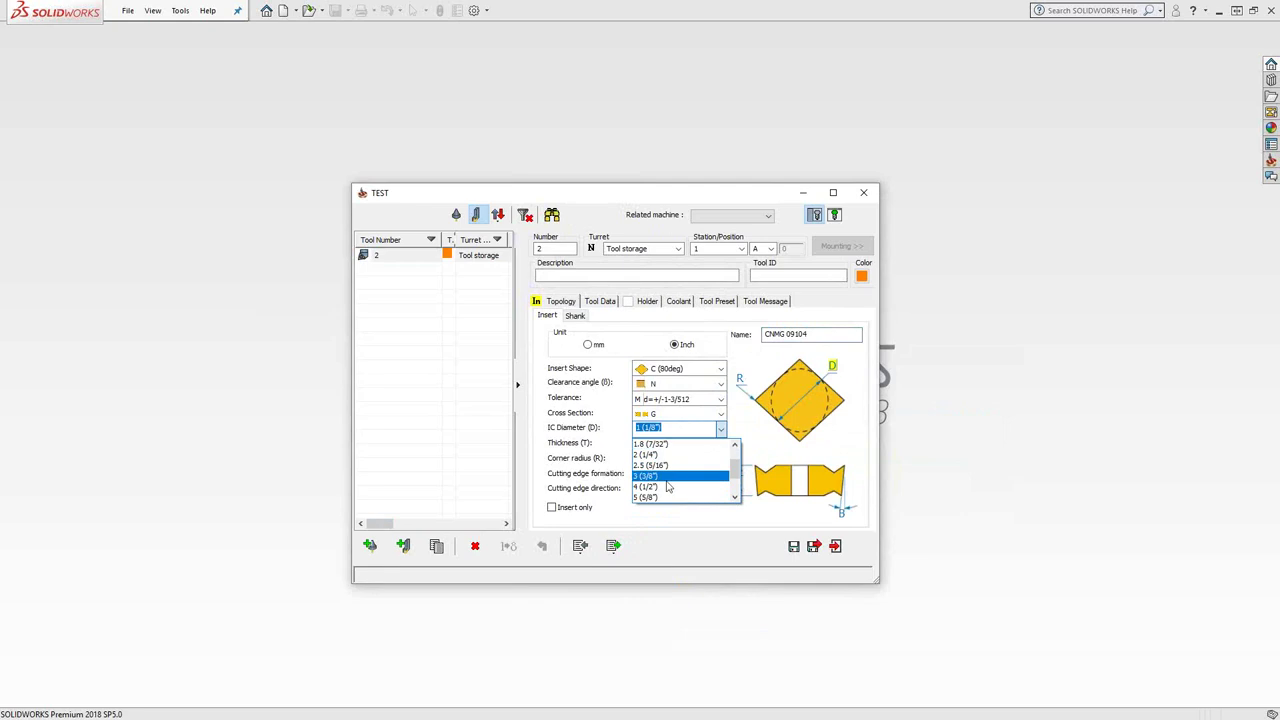
left_click(668, 487)
left_click(721, 445)
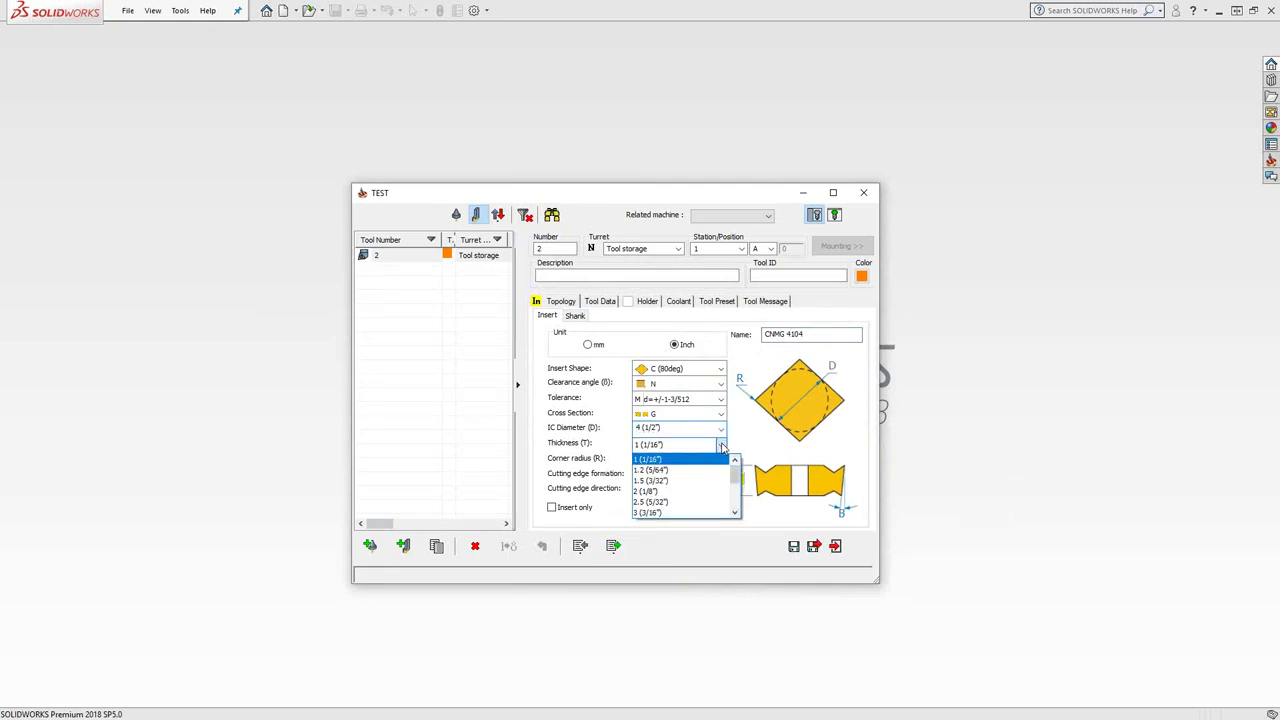
key("Down")
key("Down")
key("Down")
key("Down")
key("Down")
key("Return")
key("Tab")
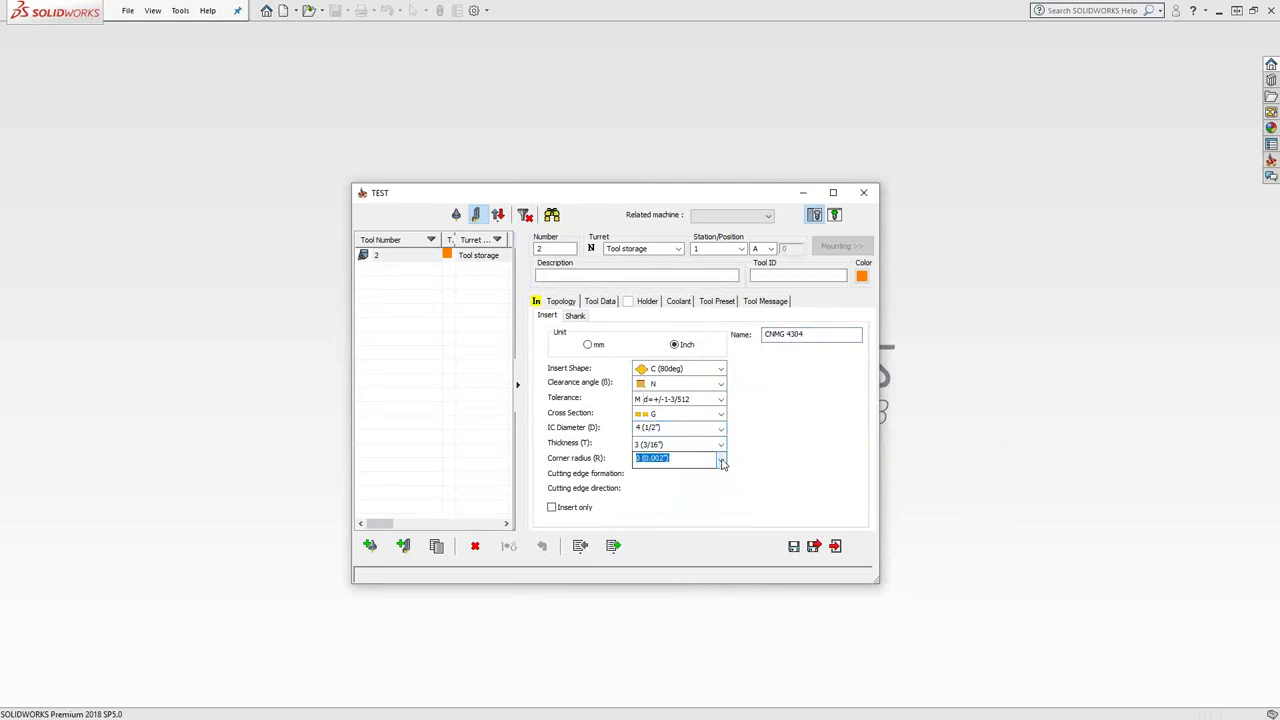
left_click(721, 459)
left_click(652, 518)
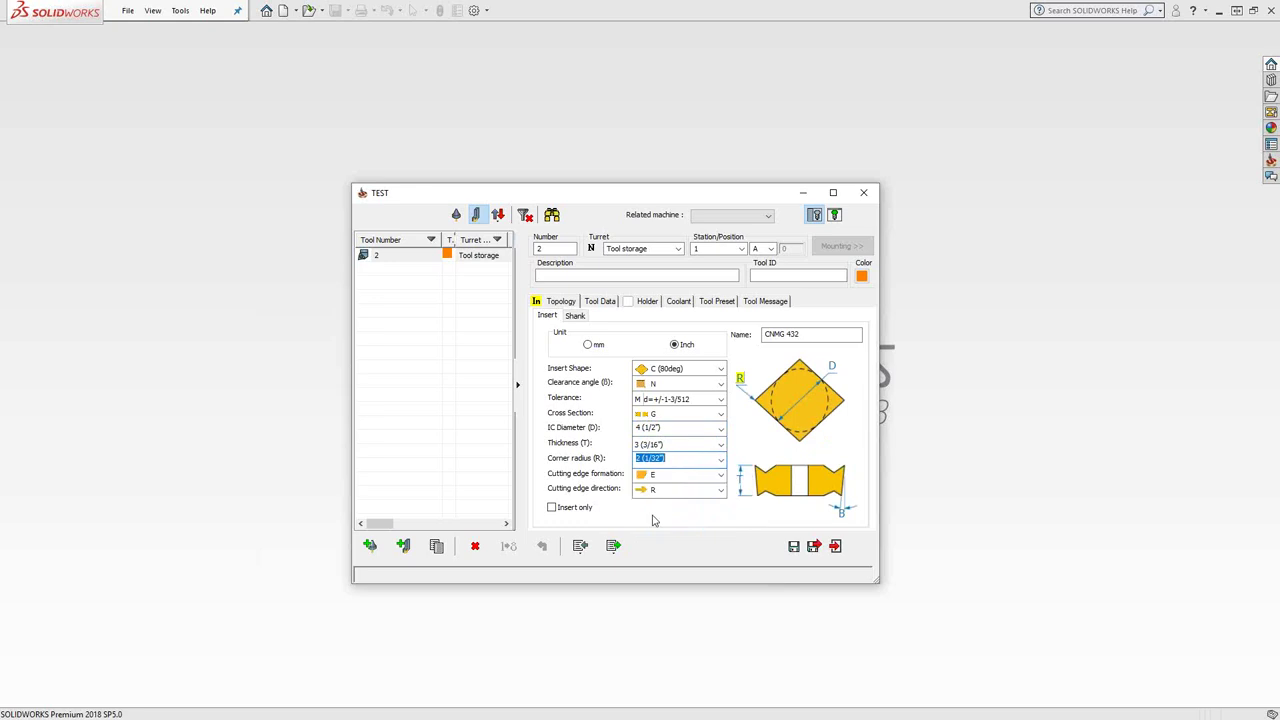
Review the shank's insert clamping, insert shape and lead angle options without changing them, and exit the tool library
left_click(576, 316)
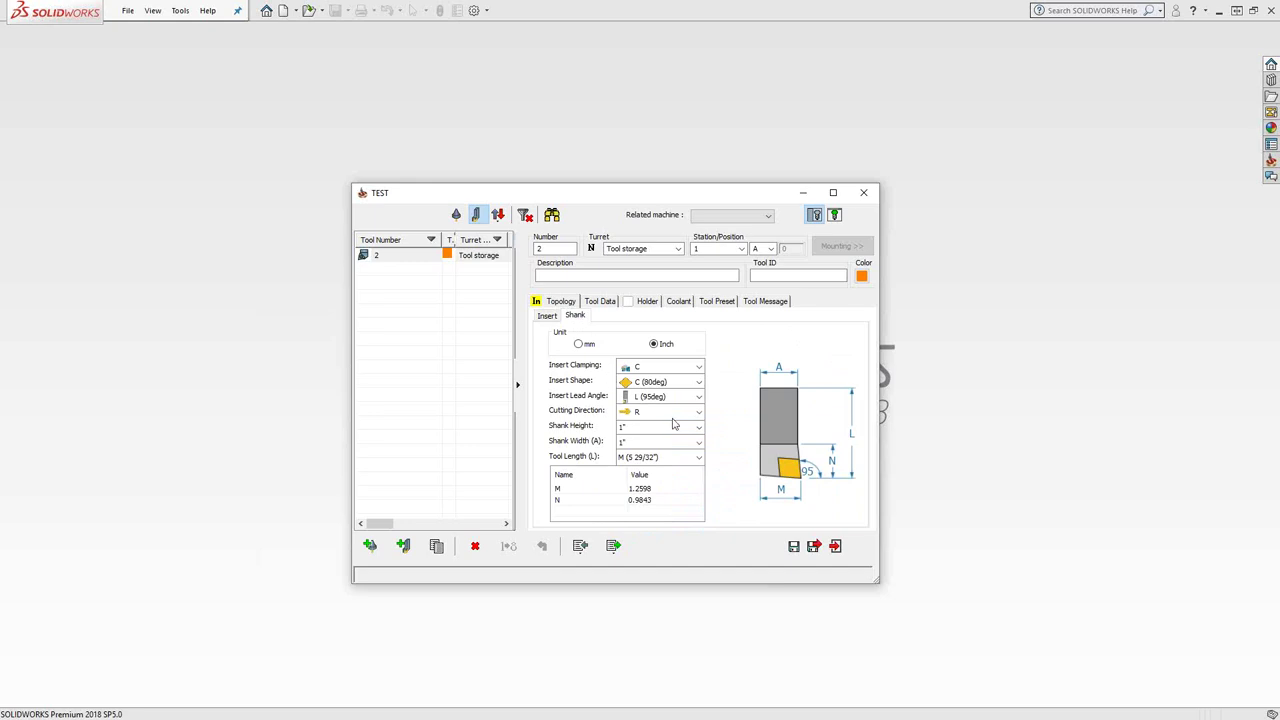
left_click(699, 367)
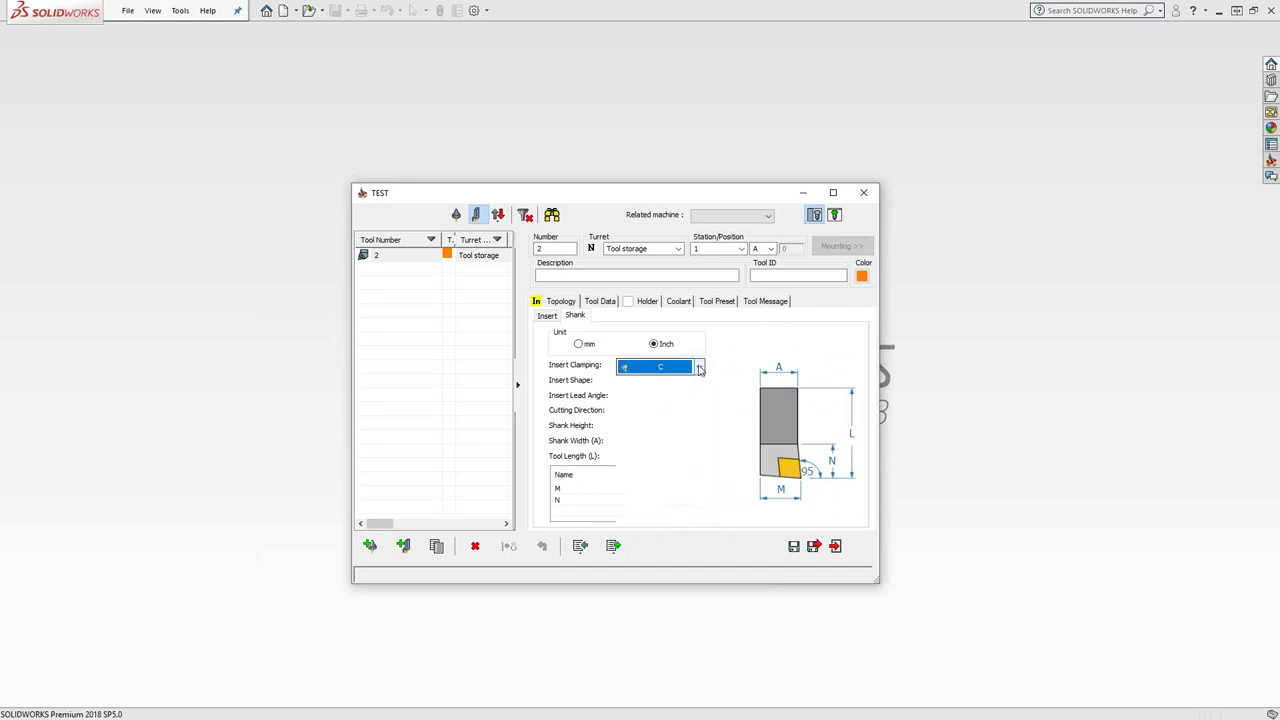
left_click(712, 371)
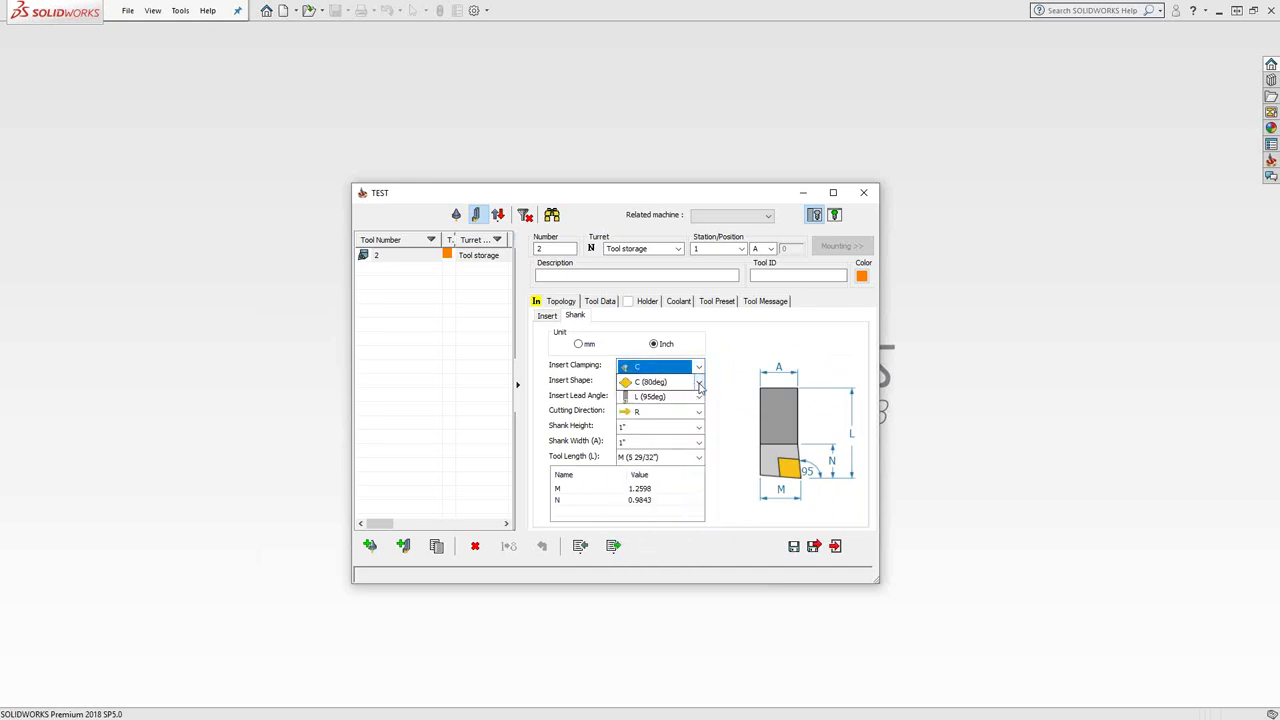
left_click(699, 383)
left_click(700, 387)
left_click(700, 397)
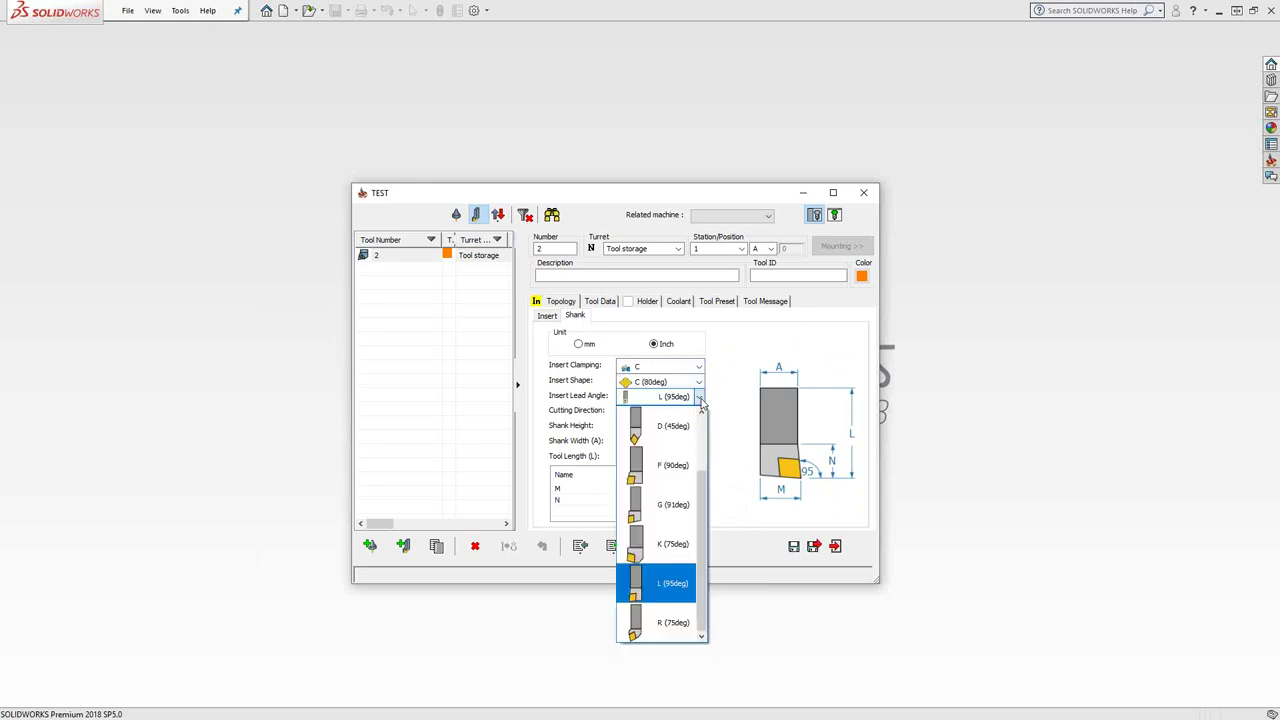
left_click(702, 401)
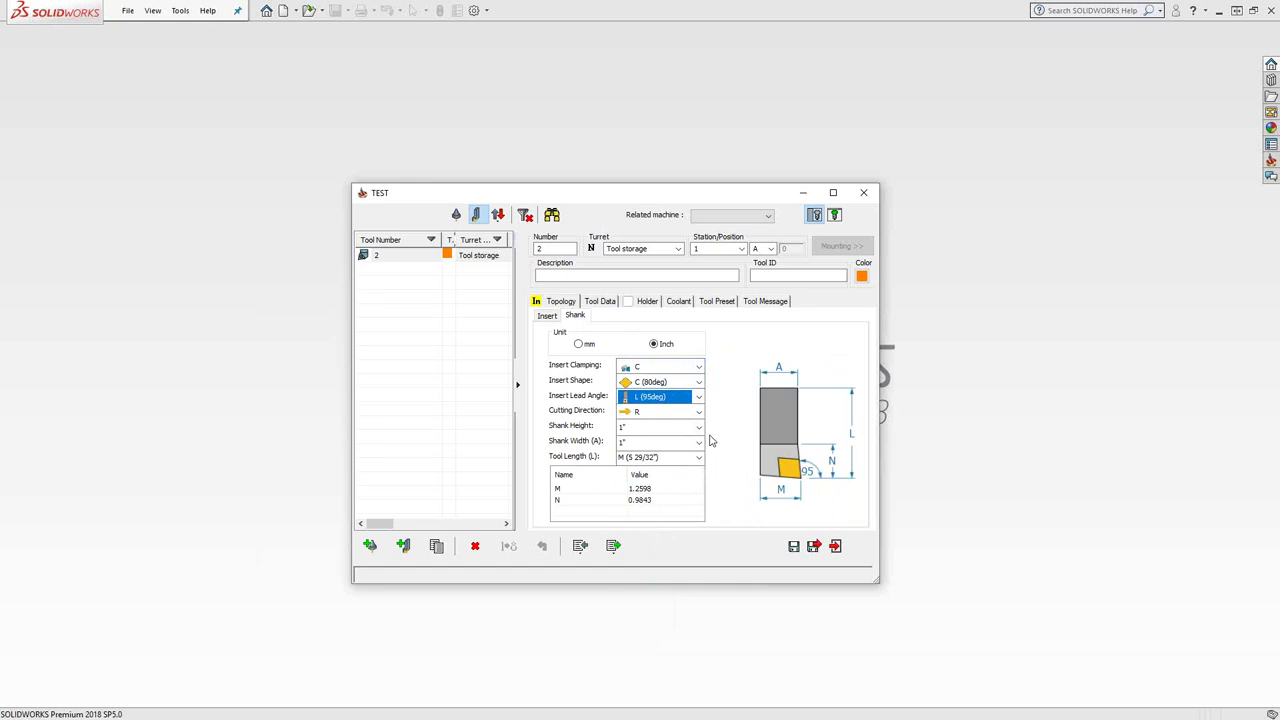
left_click(836, 546)
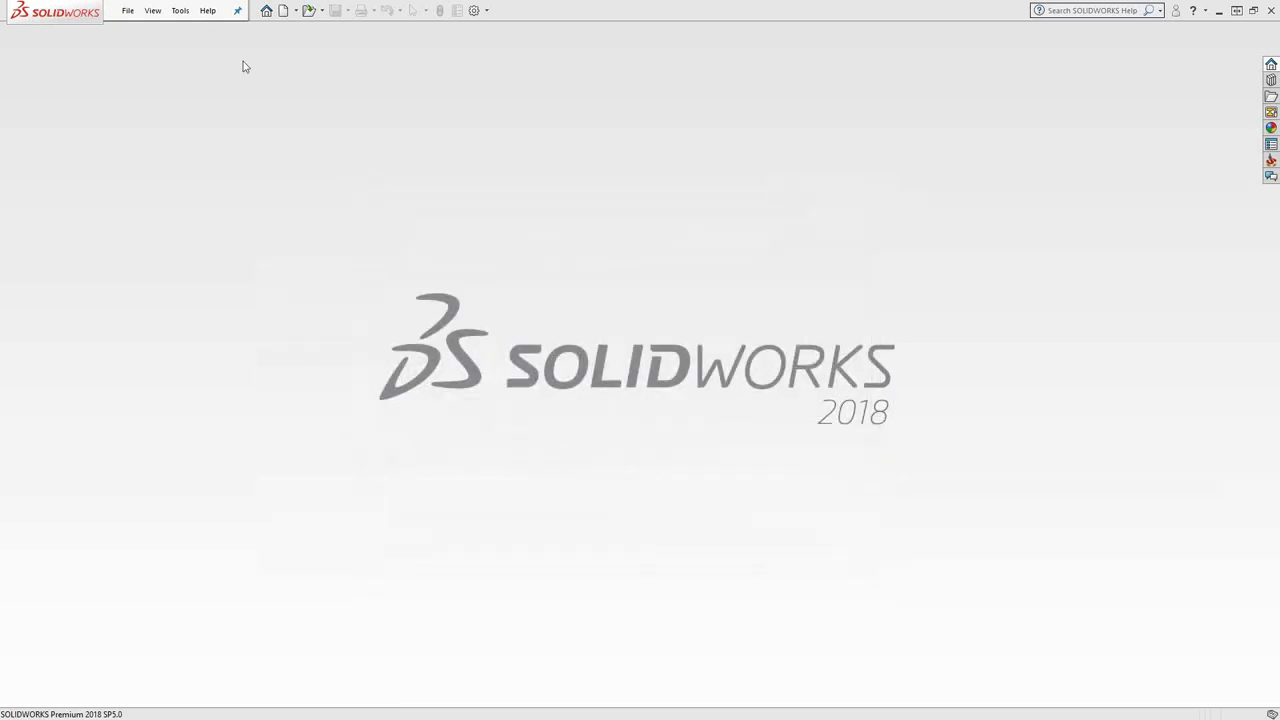
Open the recent CAM-Part SENSOR HOUSING - DEMO - MP in SolidCAM
left_click(182, 12)
mouse_move(212, 63)
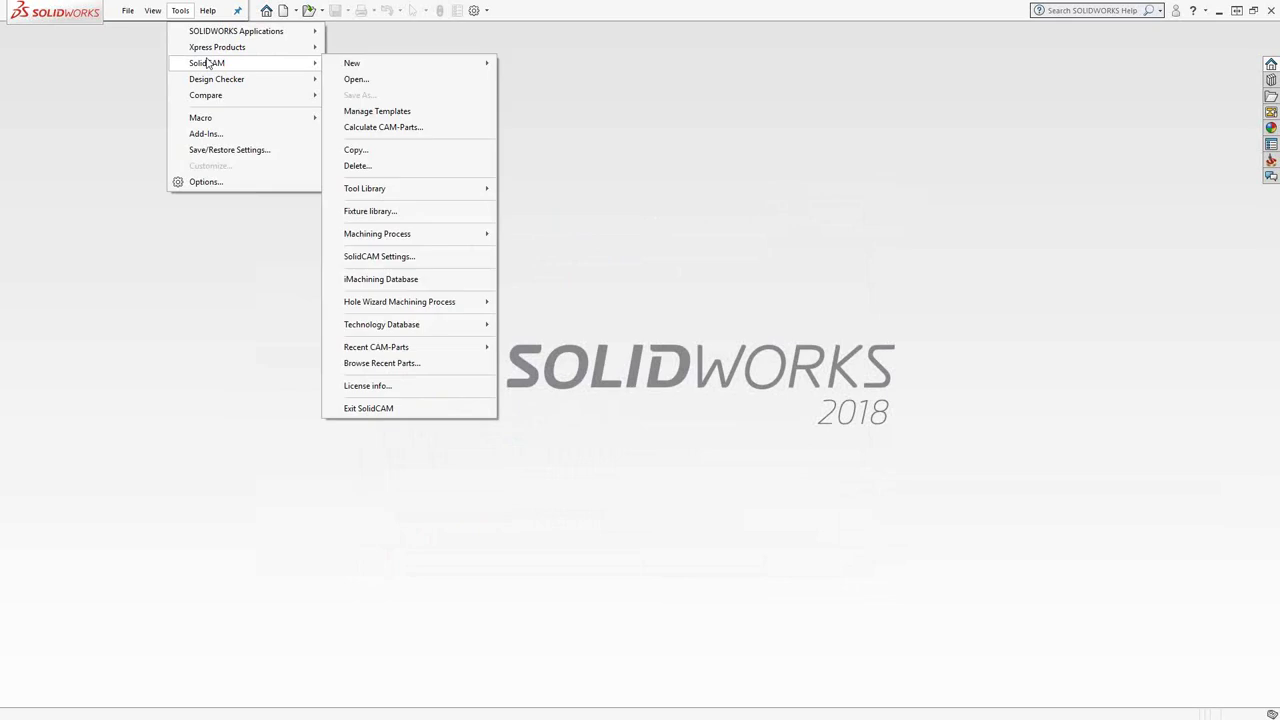
mouse_move(461, 349)
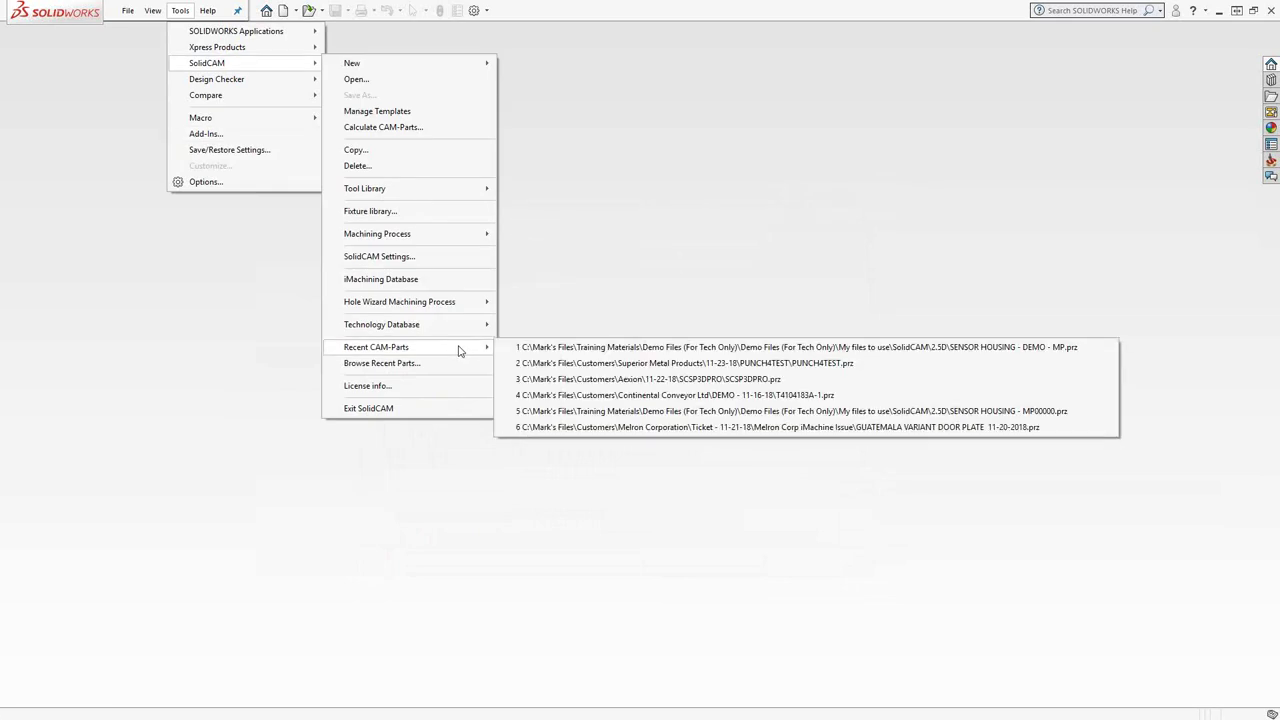
left_click(528, 346)
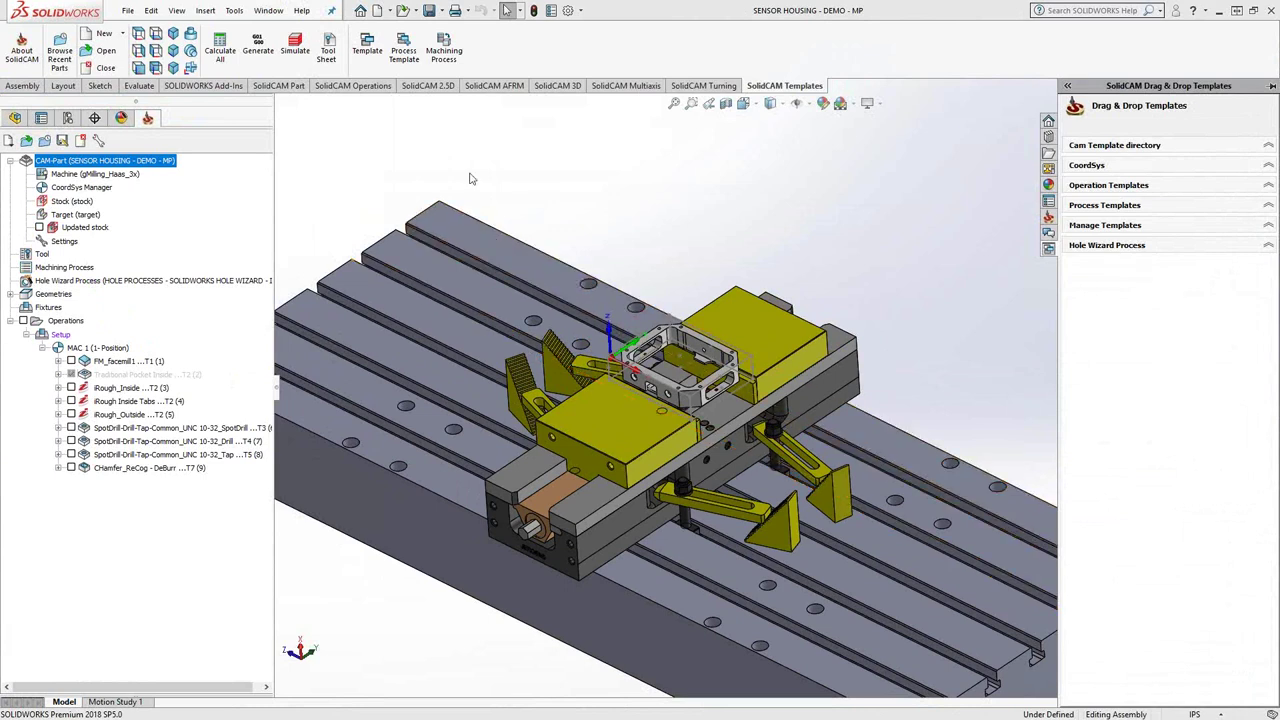
Open the part tool table and look through the milling and drilling tool types offered for a new tool
double_click(42, 255)
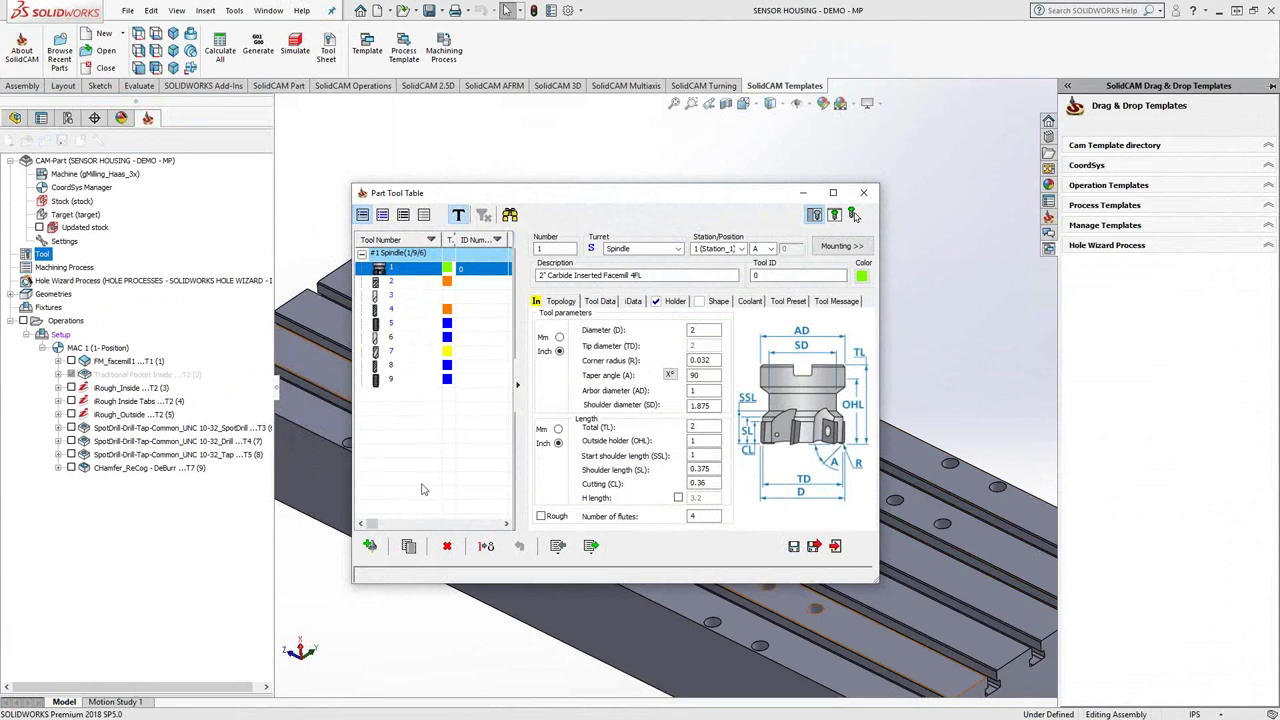
left_click(370, 546)
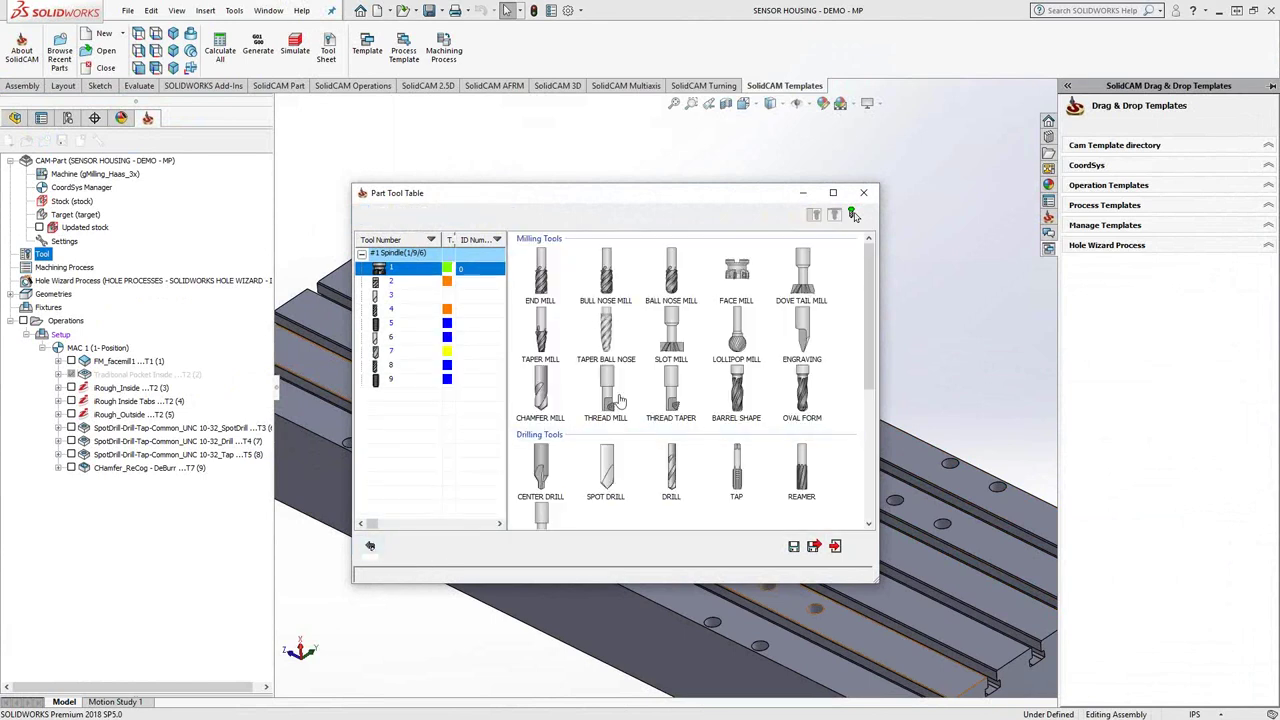
left_click(372, 545)
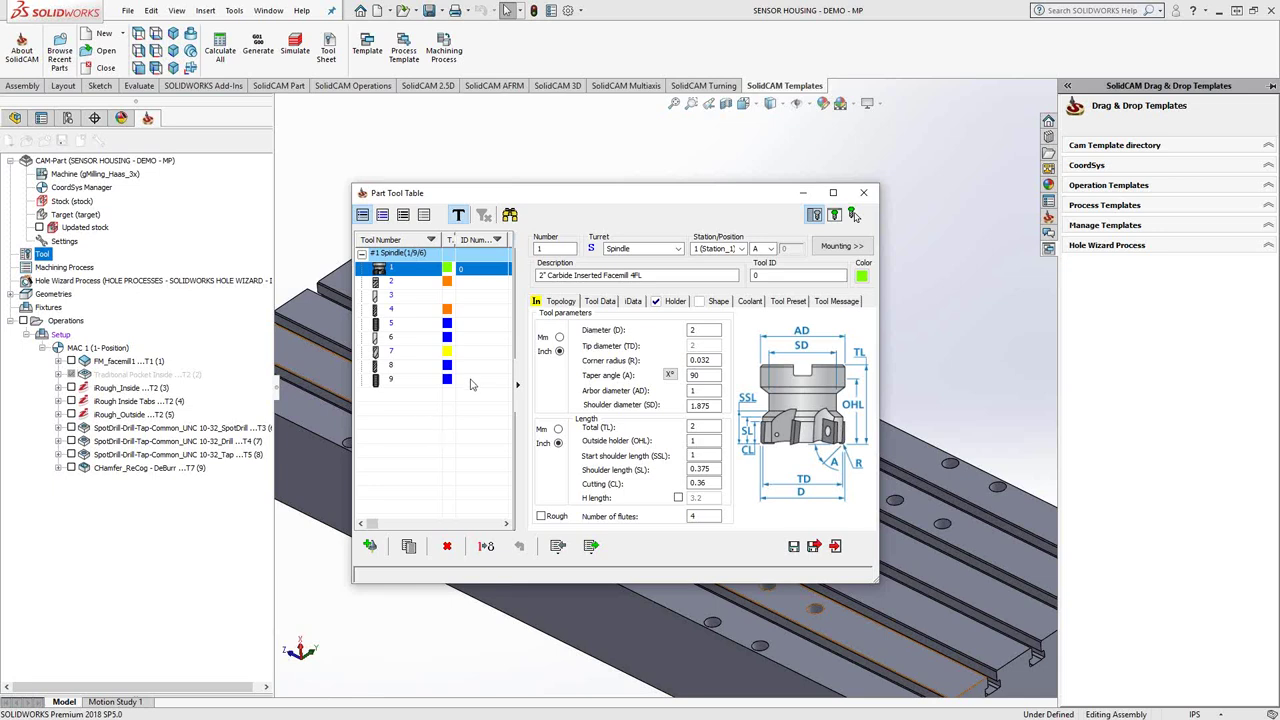
Start an import from the SOLIDCAM MASTER TOOLS FOR MILD STEEL library and filter its tool types to END MILL only
left_click(558, 546)
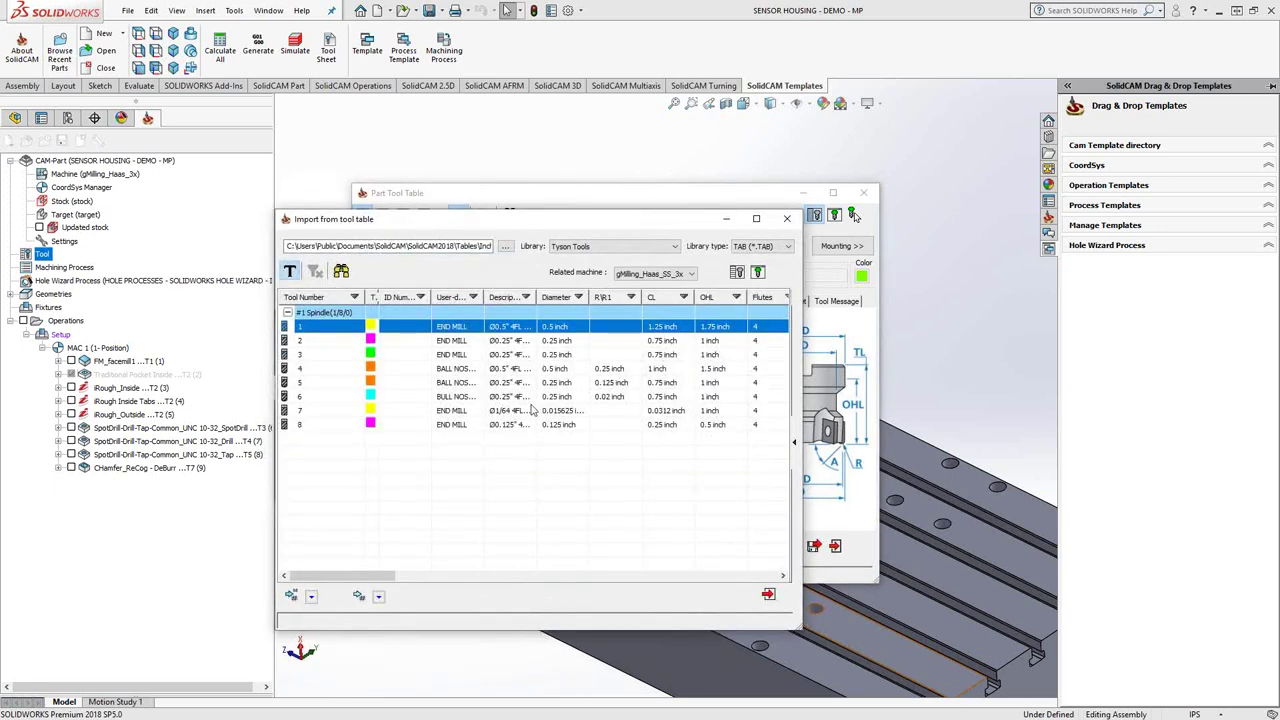
left_click(654, 247)
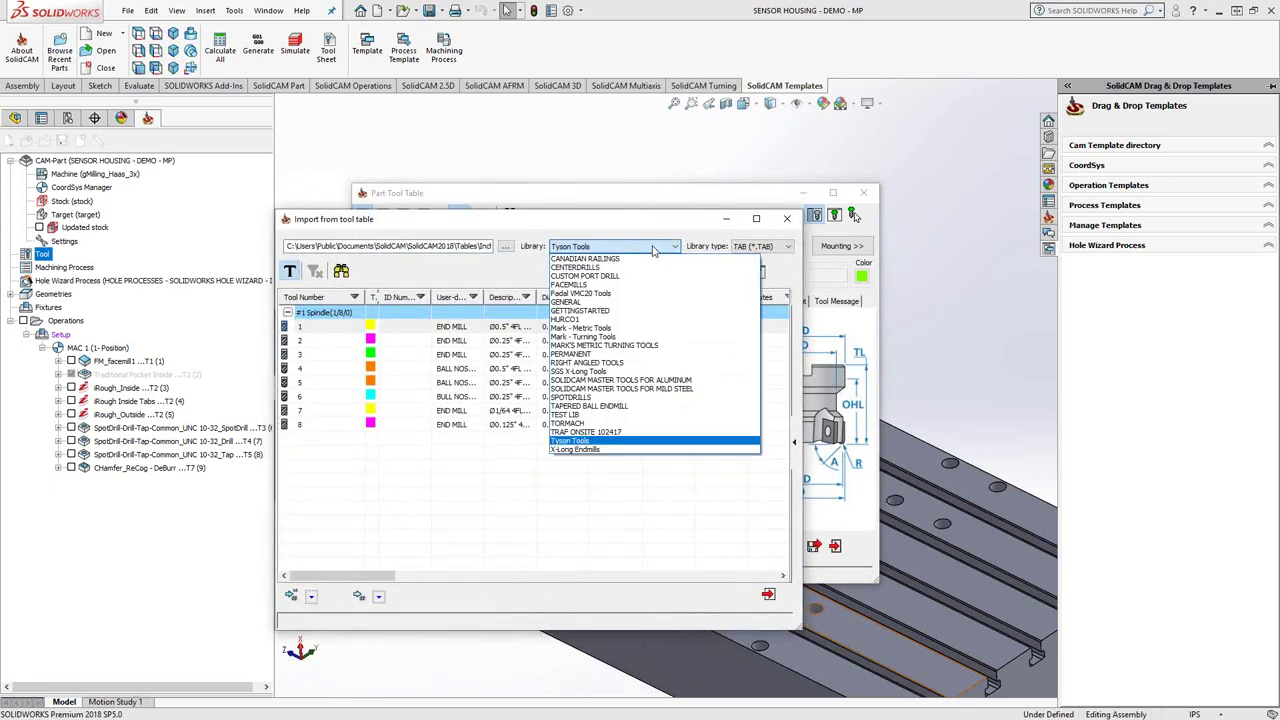
left_click(628, 391)
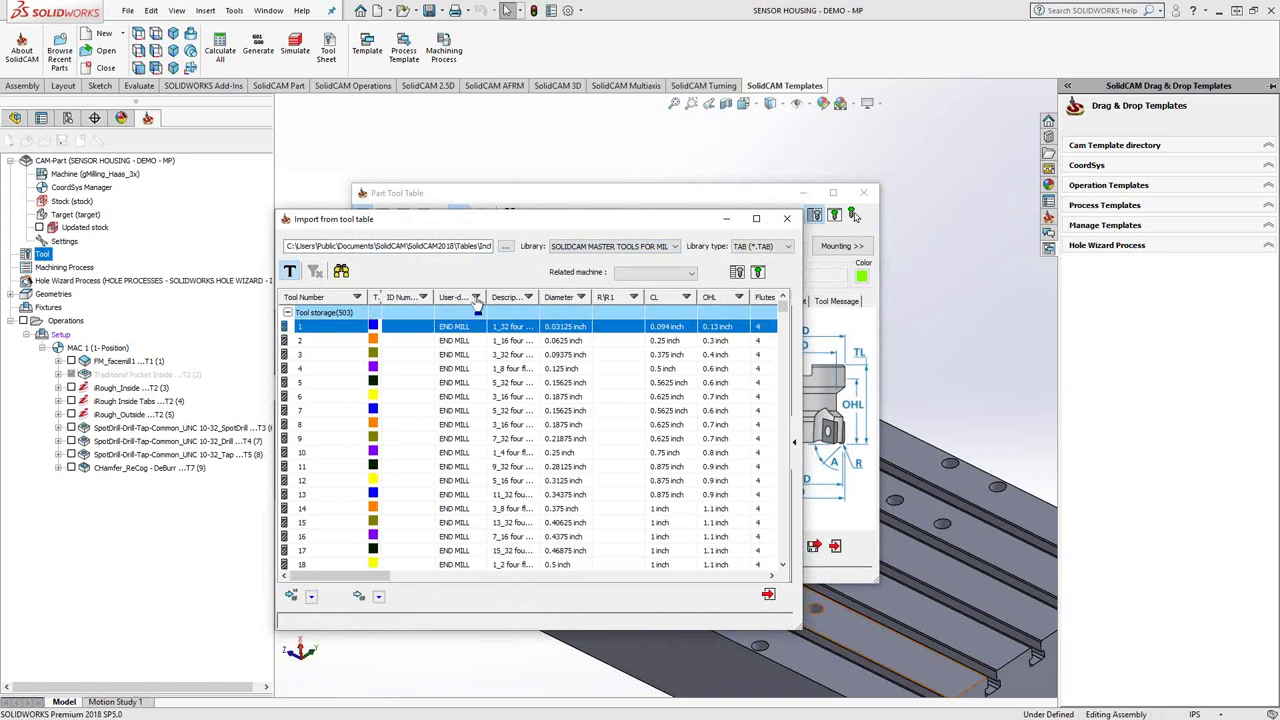
left_click(476, 298)
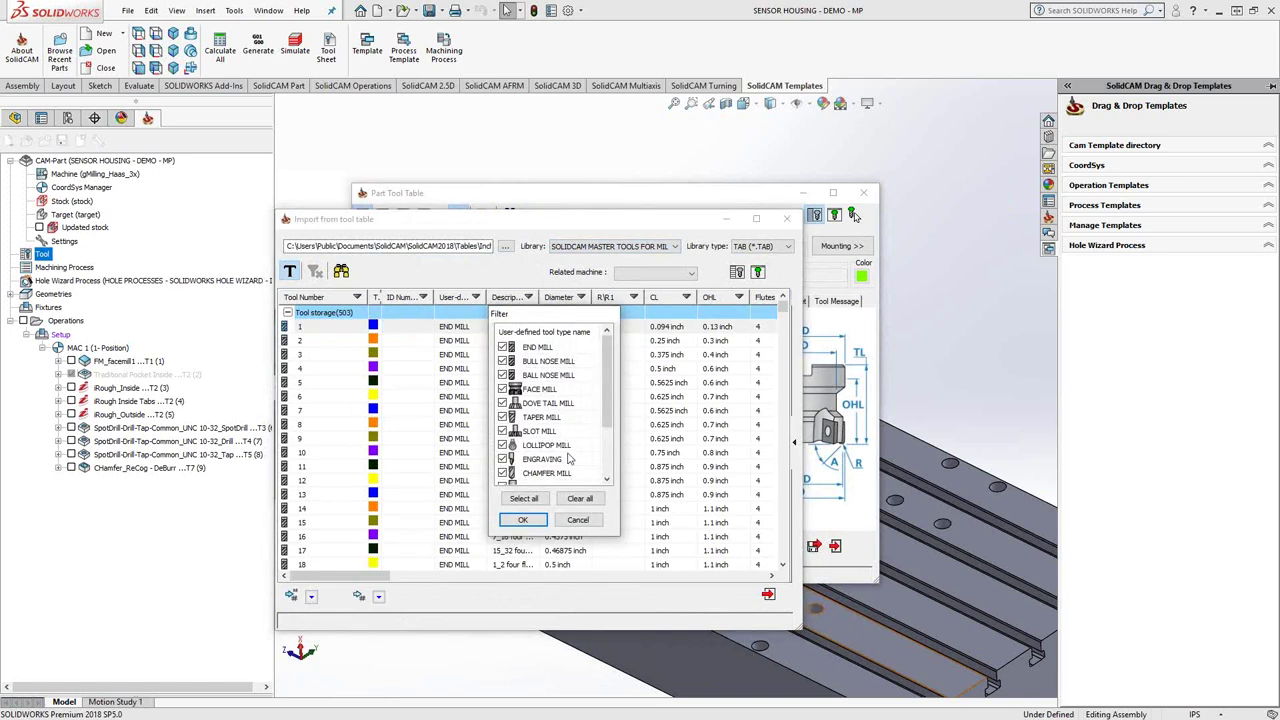
left_click(580, 498)
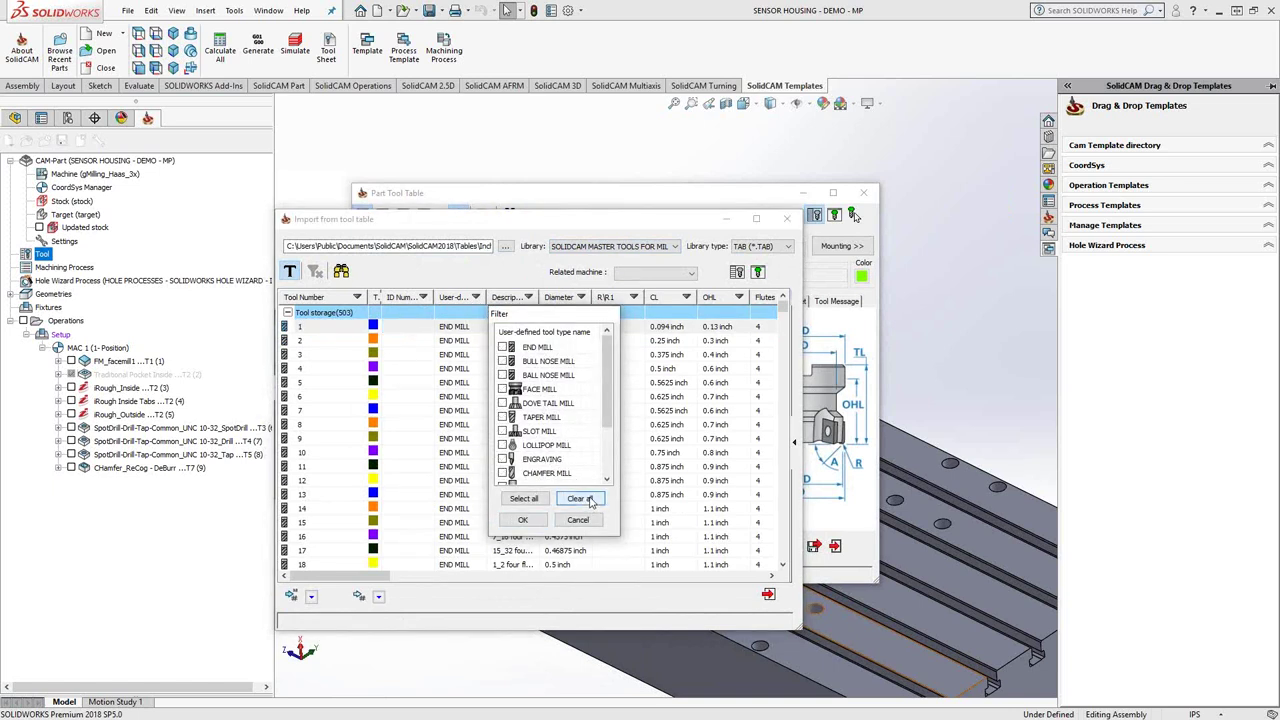
left_click(503, 347)
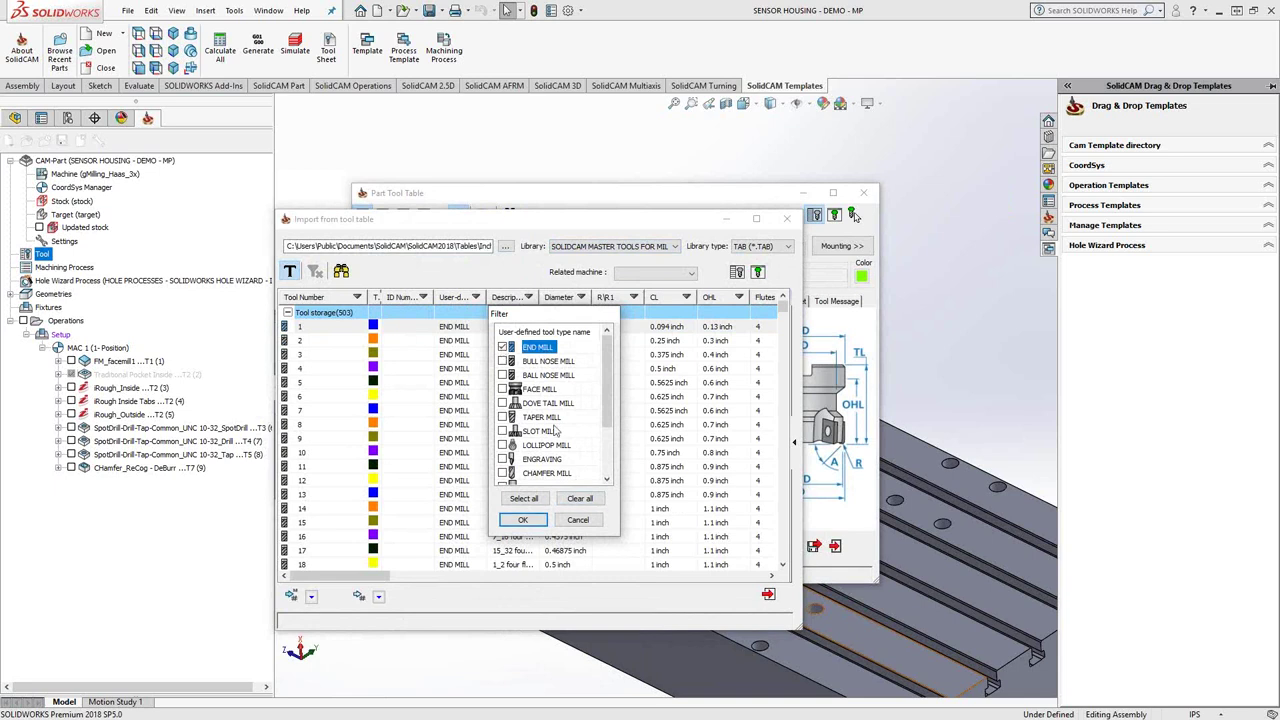
left_click(530, 520)
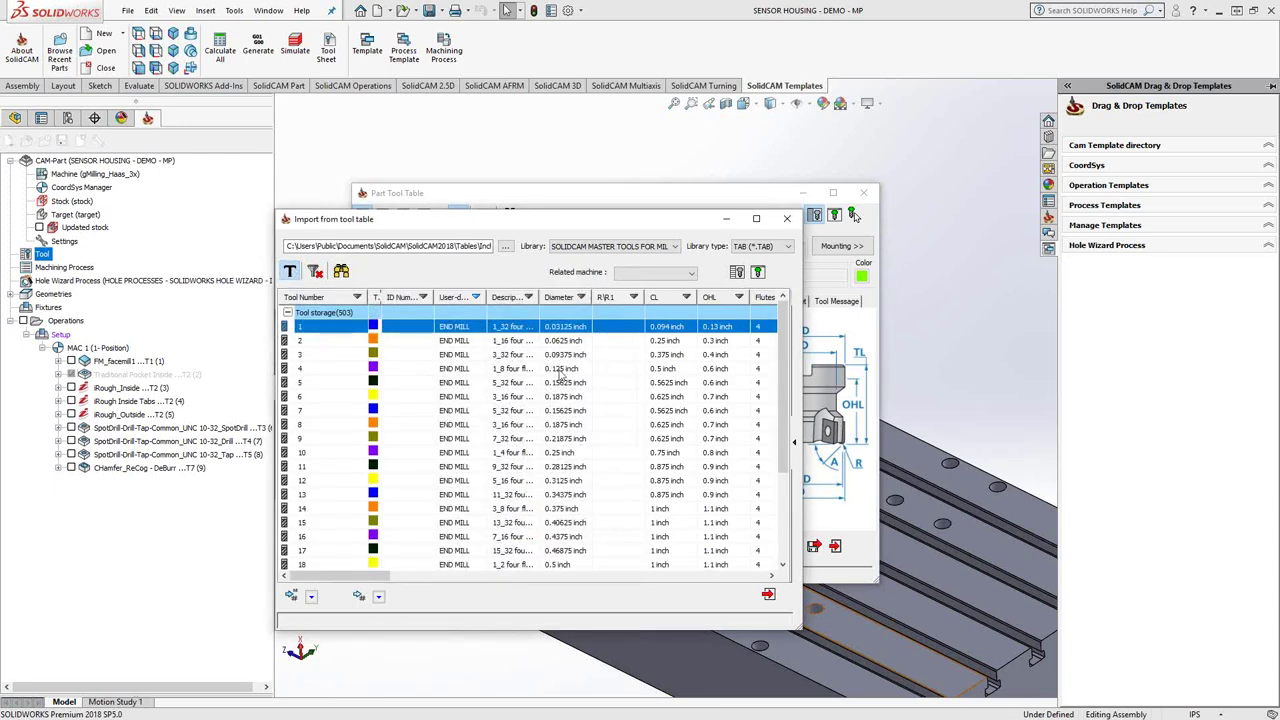
Filter the library's end mills to diameters from .499 to .5 inch
left_click(560, 302)
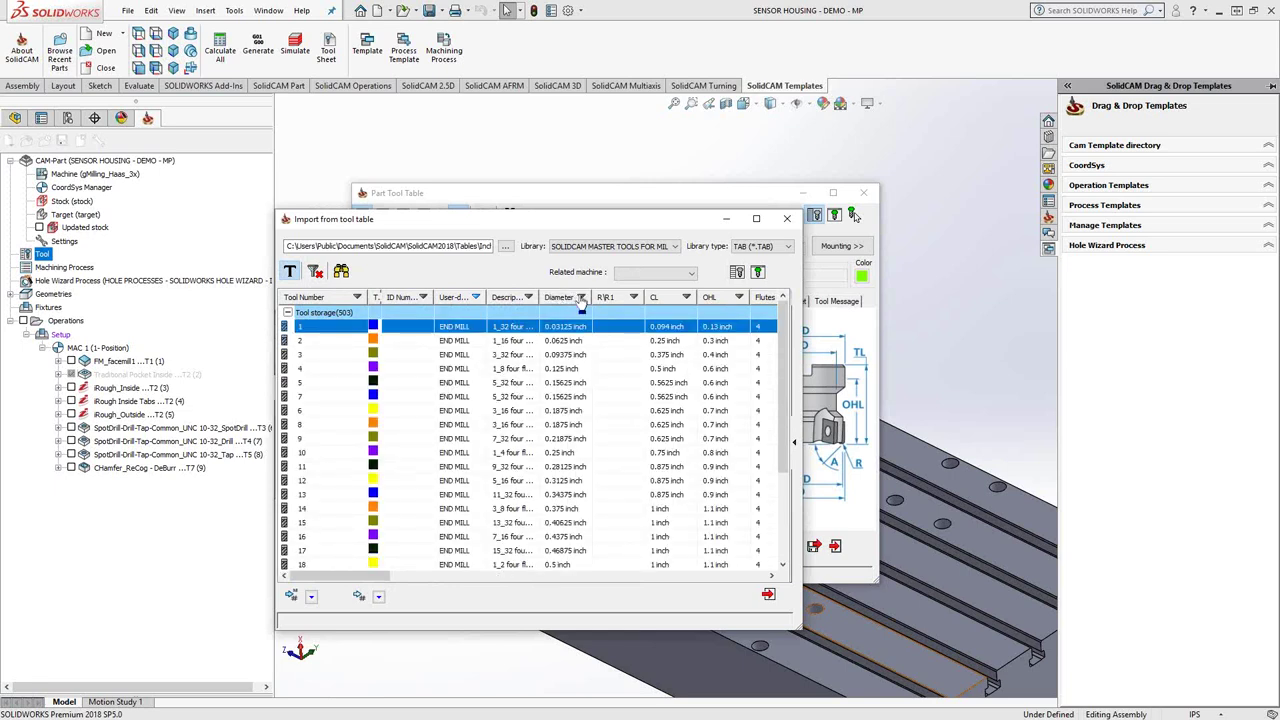
left_click(580, 298)
key("Tab")
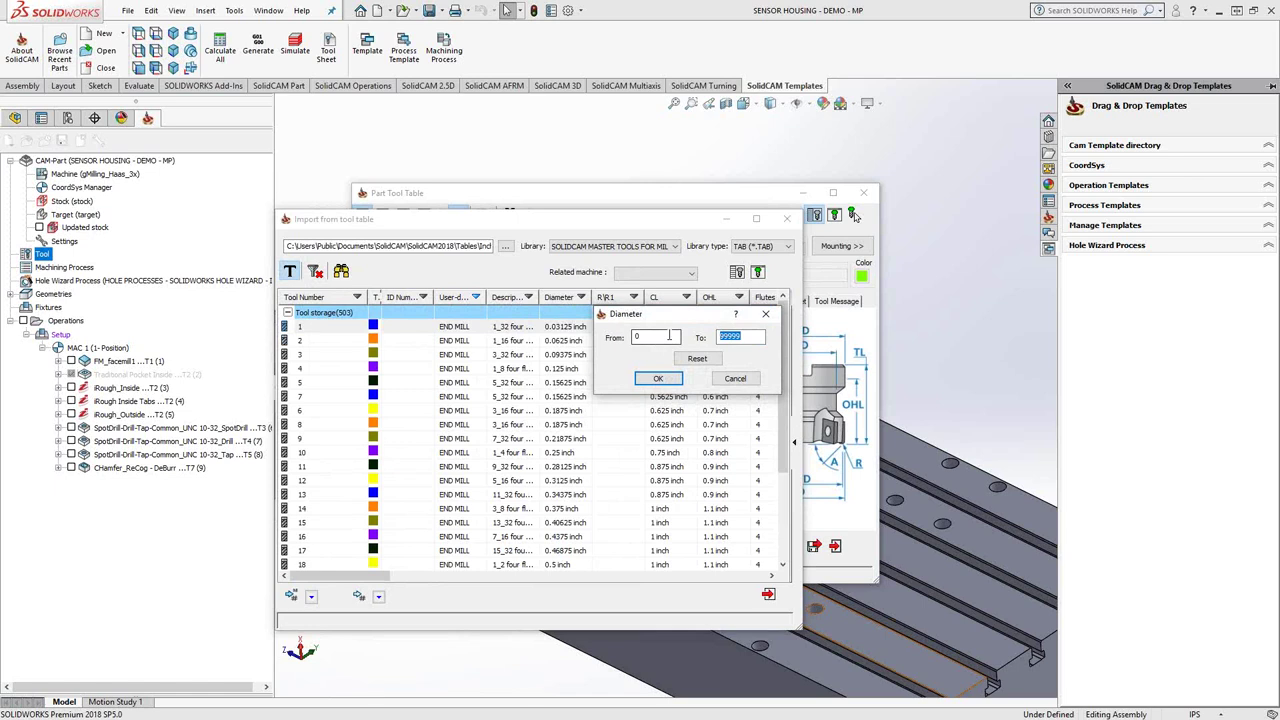
type(".5")
double_click(640, 337)
type(".499")
left_click(662, 378)
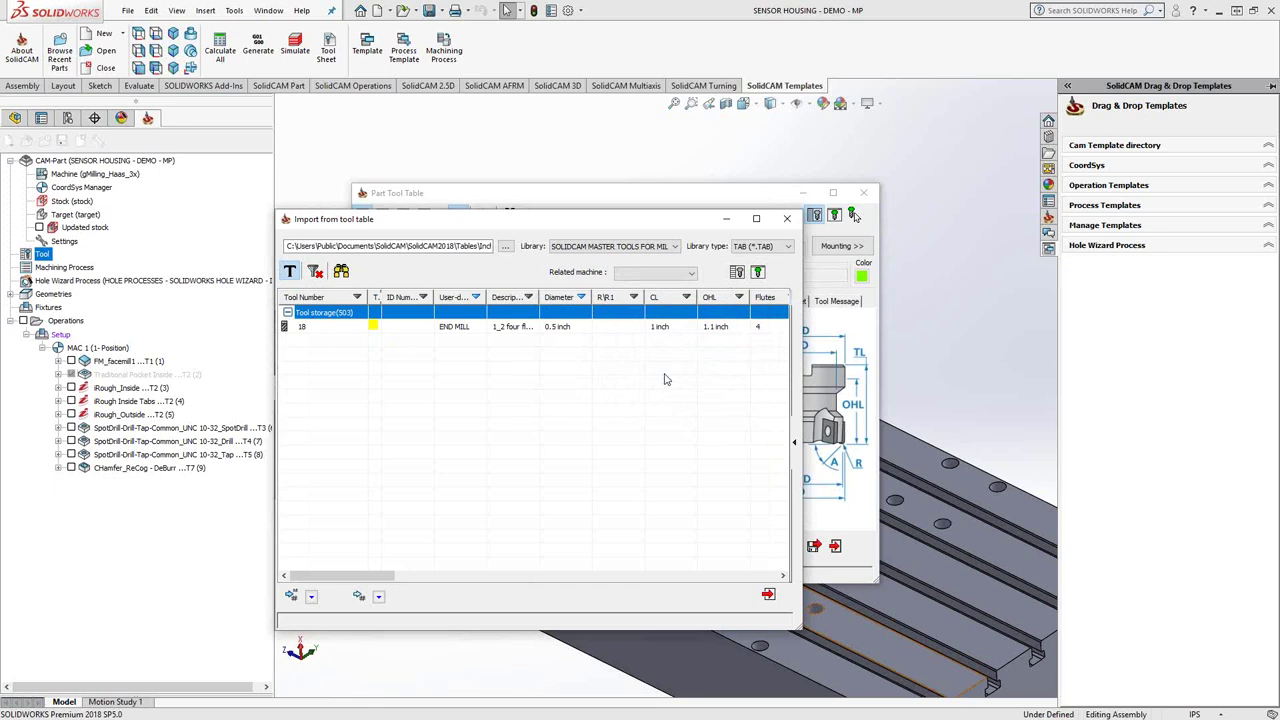
Import the 1/2 inch four flute end mill into the part tool table with its material set to the current default
left_click(455, 330)
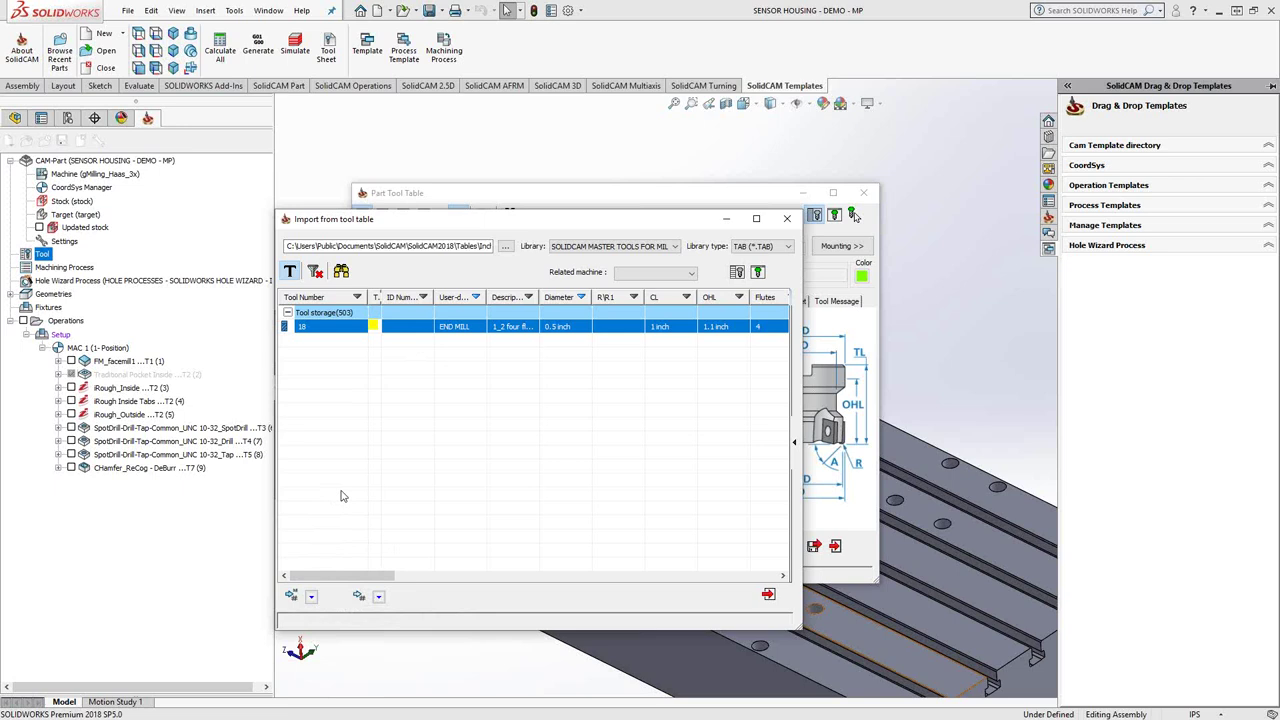
left_click(359, 595)
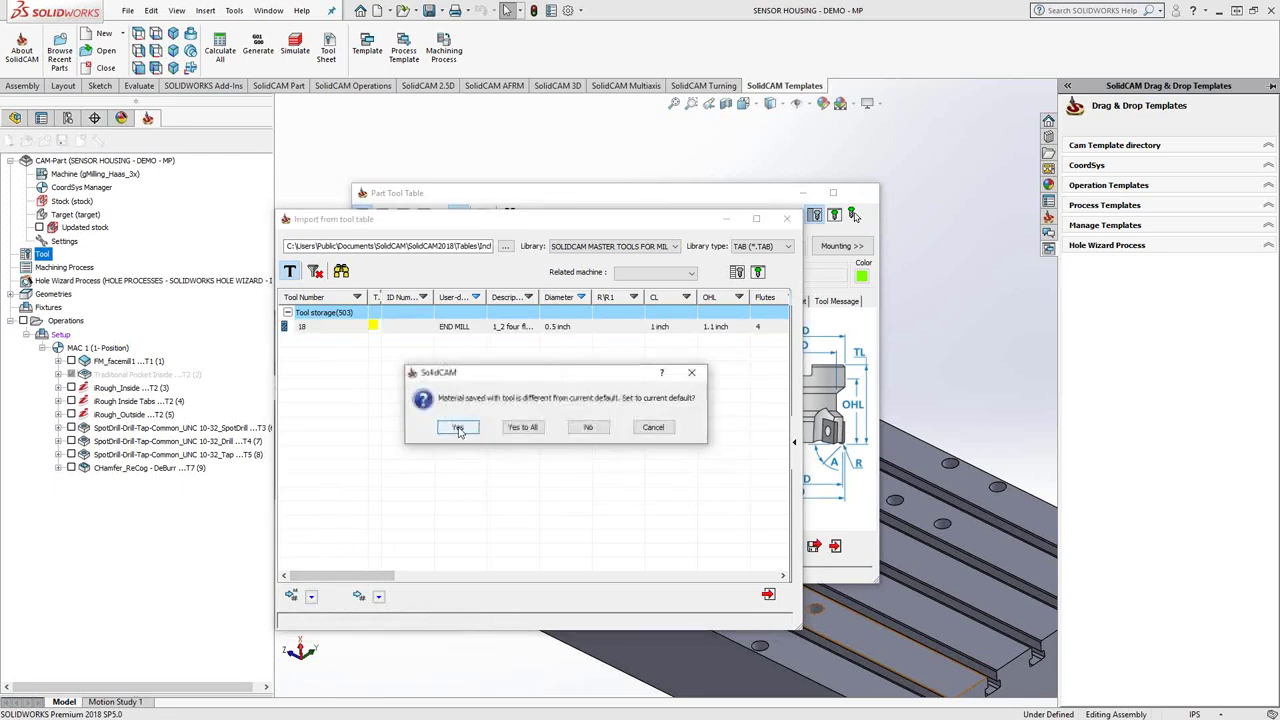
left_click(526, 428)
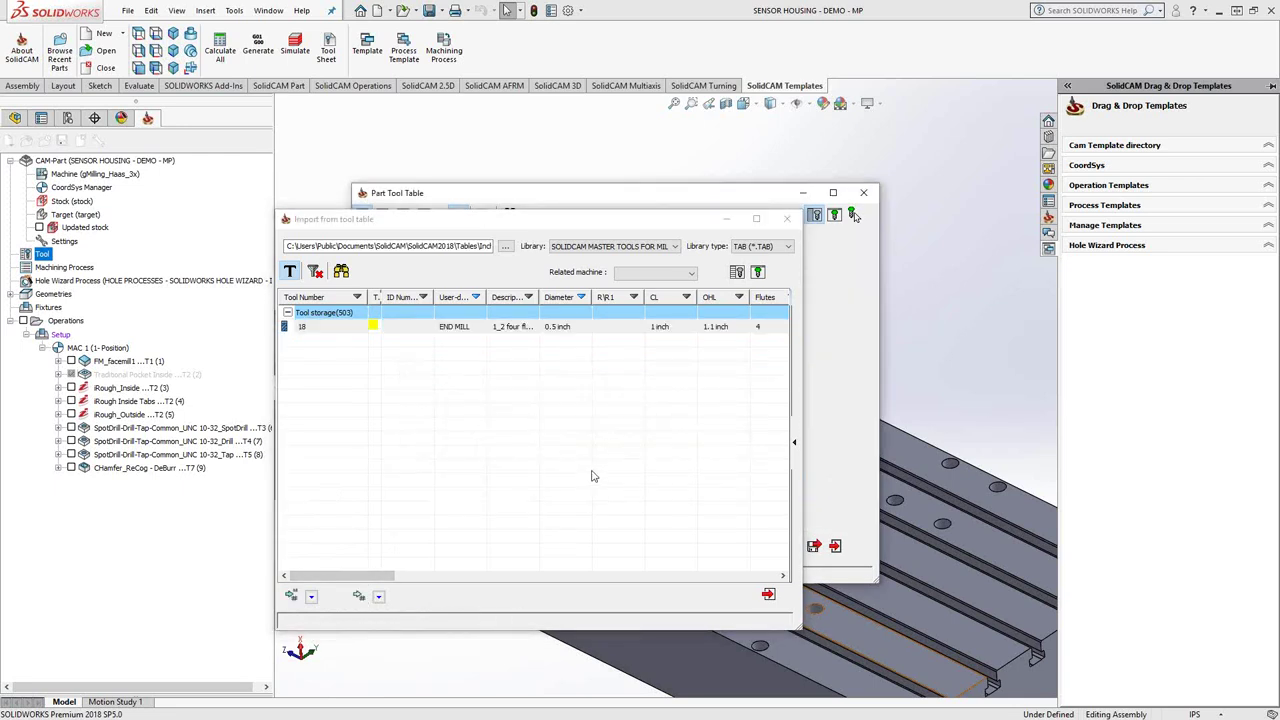
left_click(768, 594)
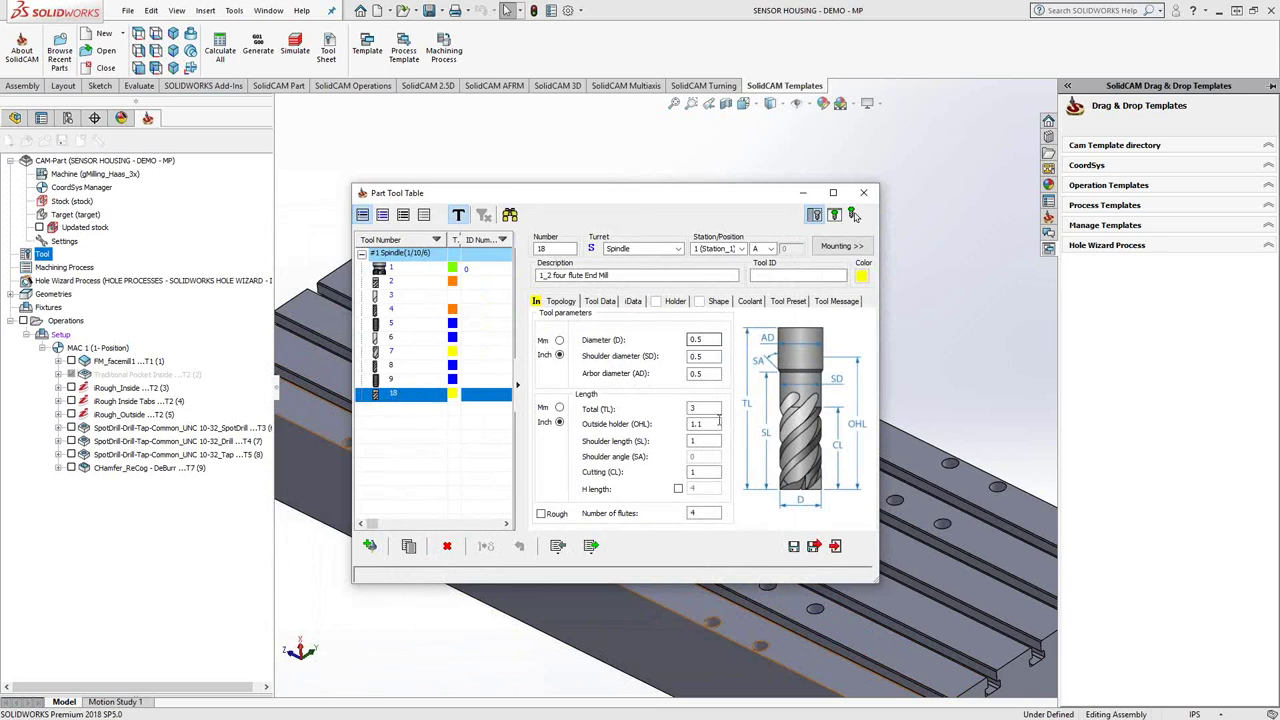
Check the imported end mill's feed and spin data and exit the part tool table
left_click(599, 302)
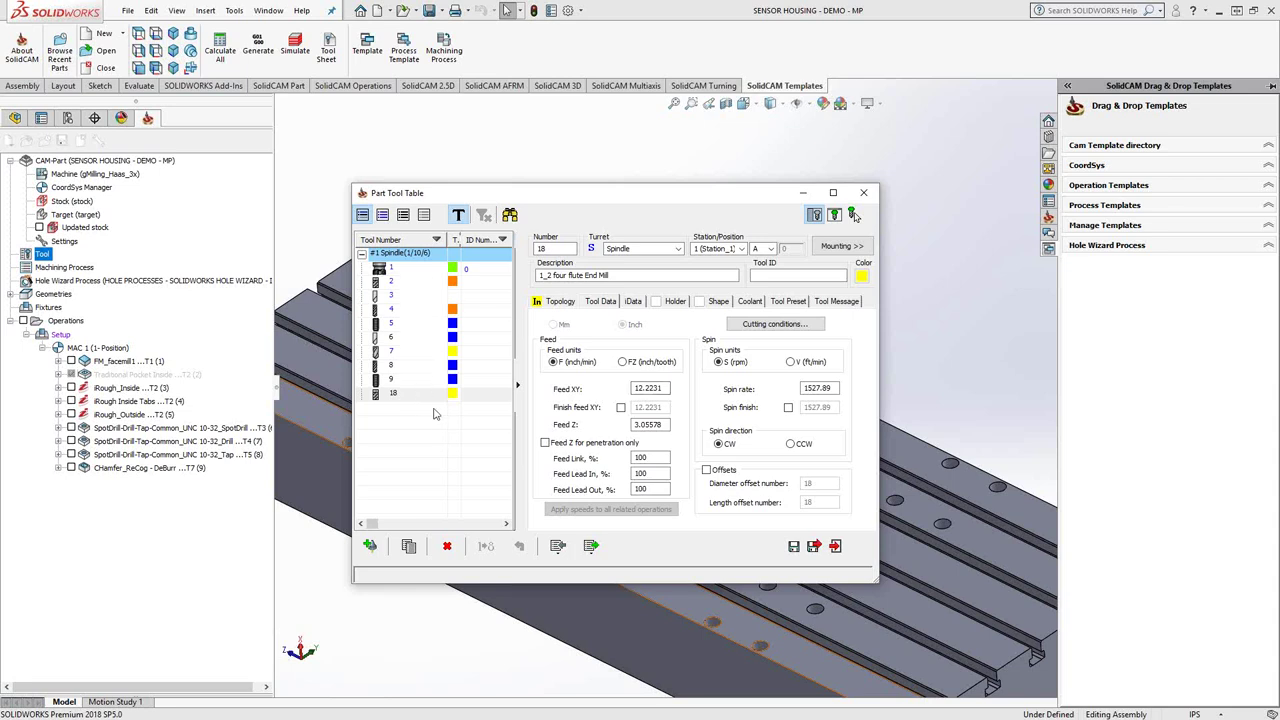
left_click(835, 546)
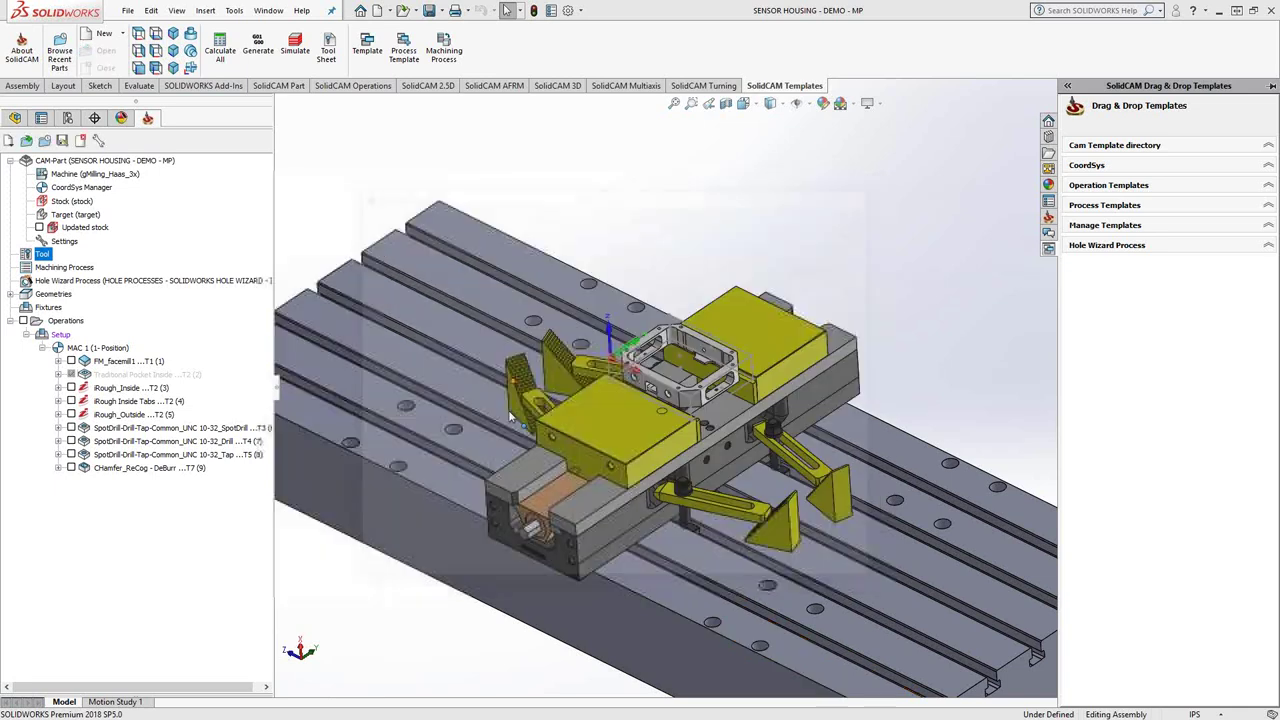
left_click(504, 440)
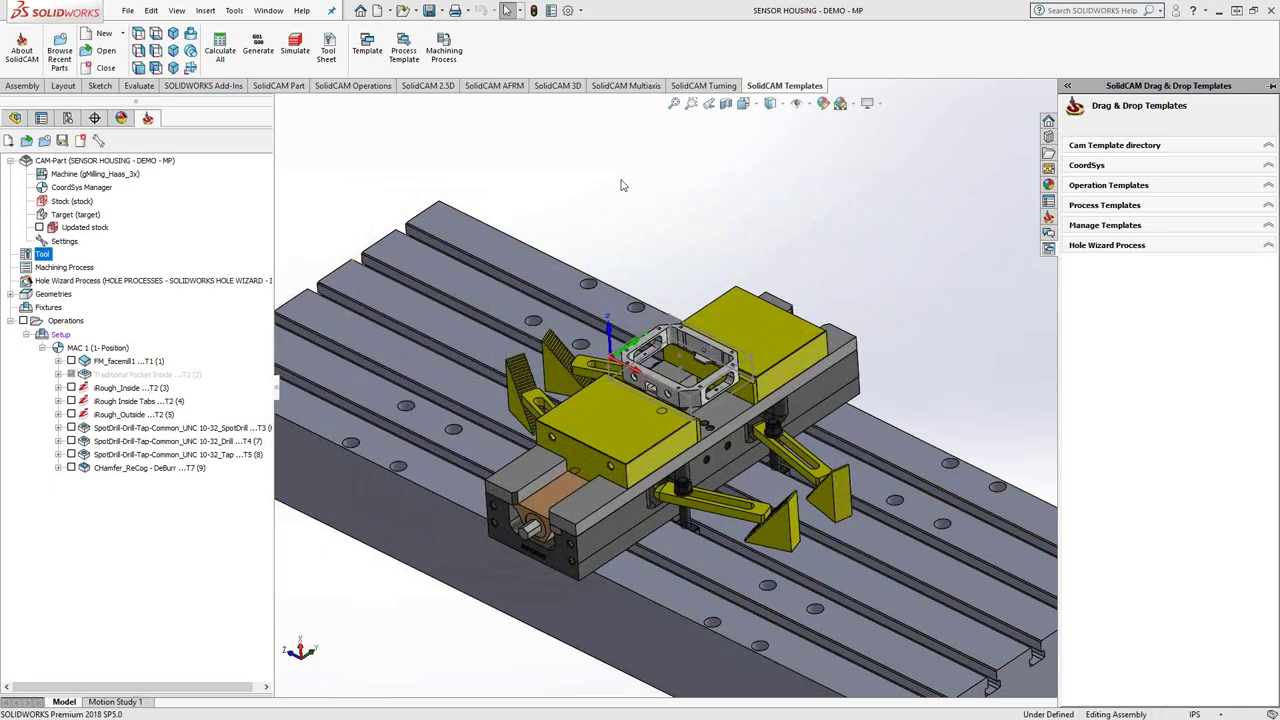